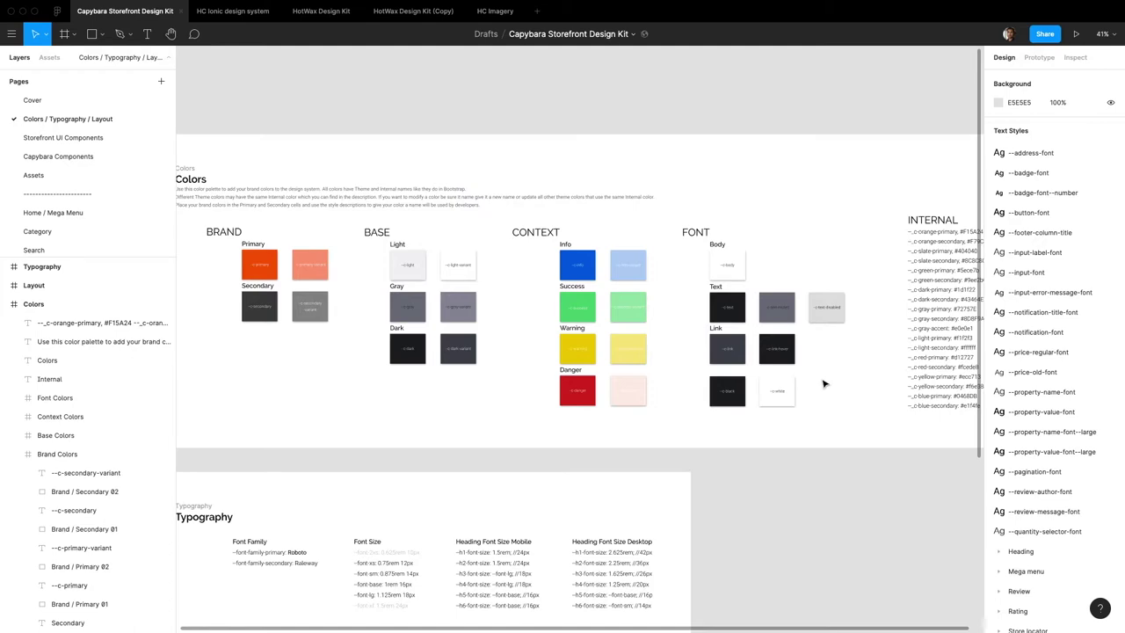
- Scroll around the colour page and briefly select the Brand Colors frame
scroll(824, 392, "down", 5)
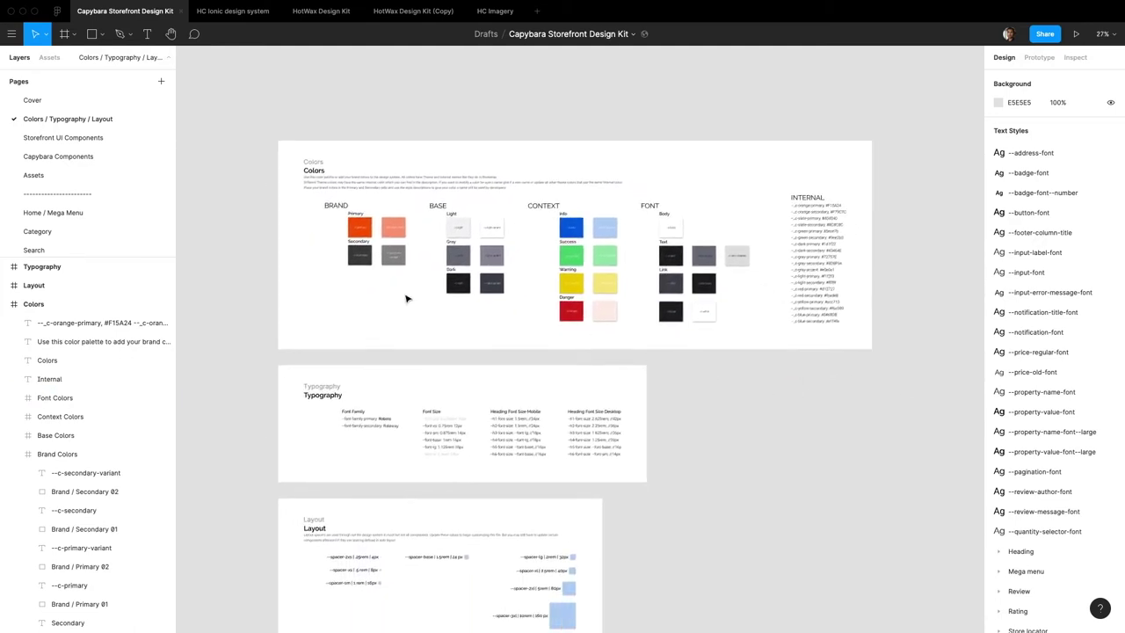
scroll(378, 269, "down", 1)
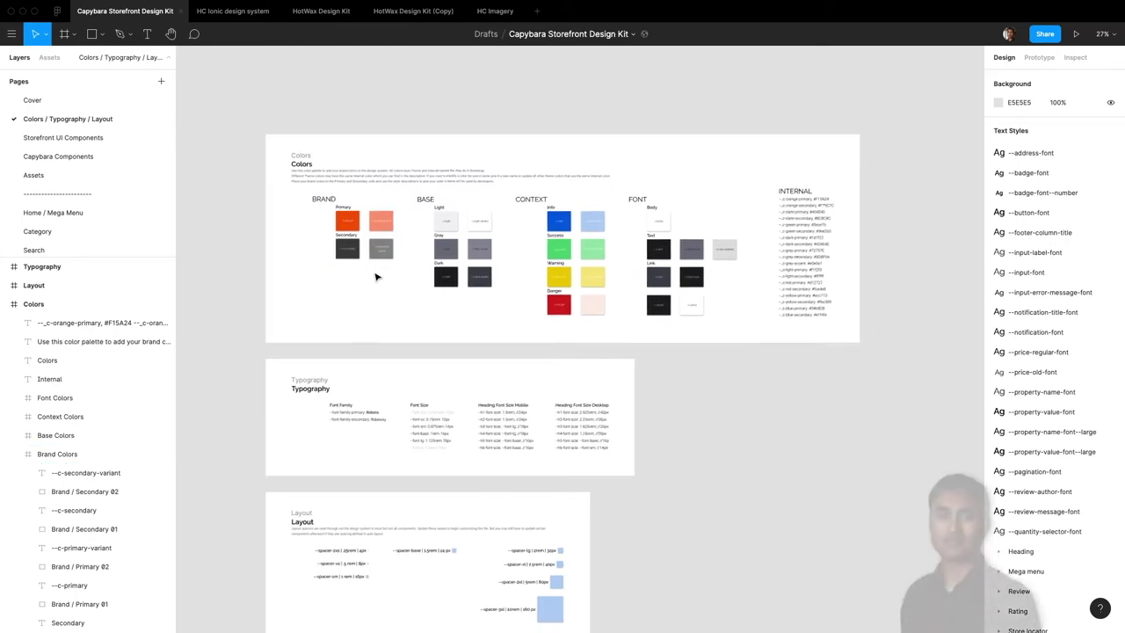
scroll(369, 223, "up", 3)
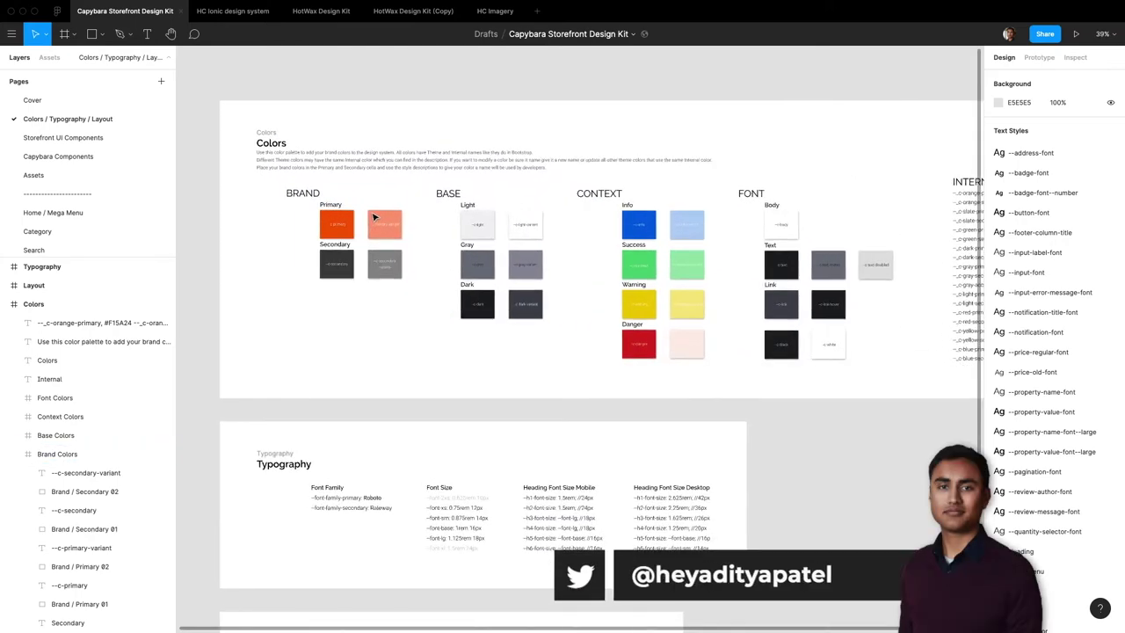
scroll(350, 228, "right", 3)
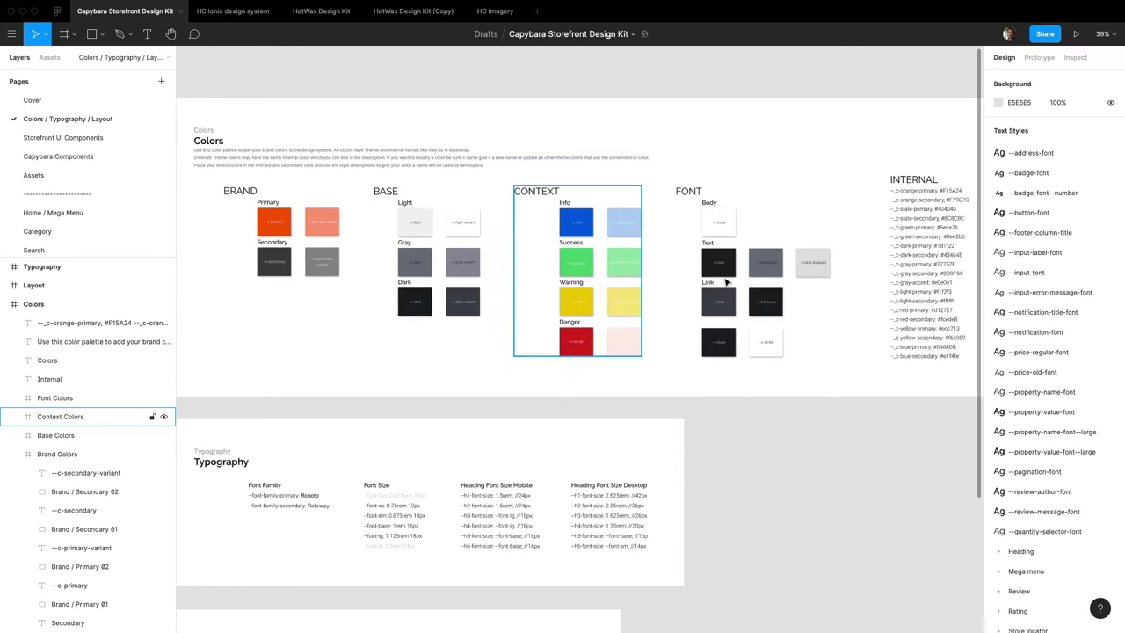
scroll(258, 223, "up", 10)
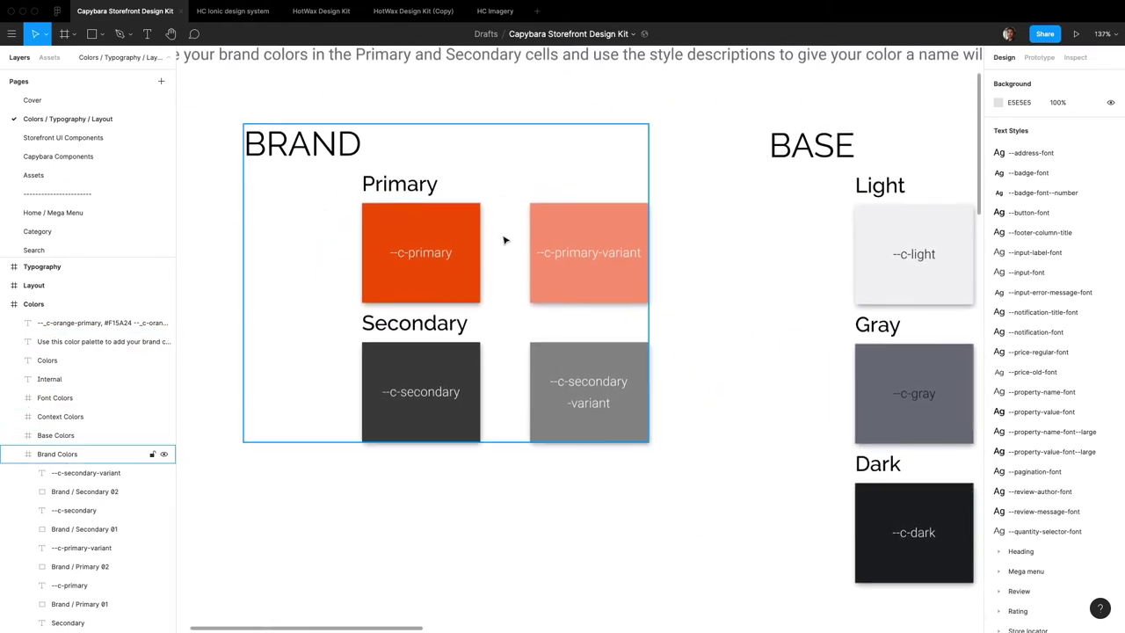
left_click(454, 228)
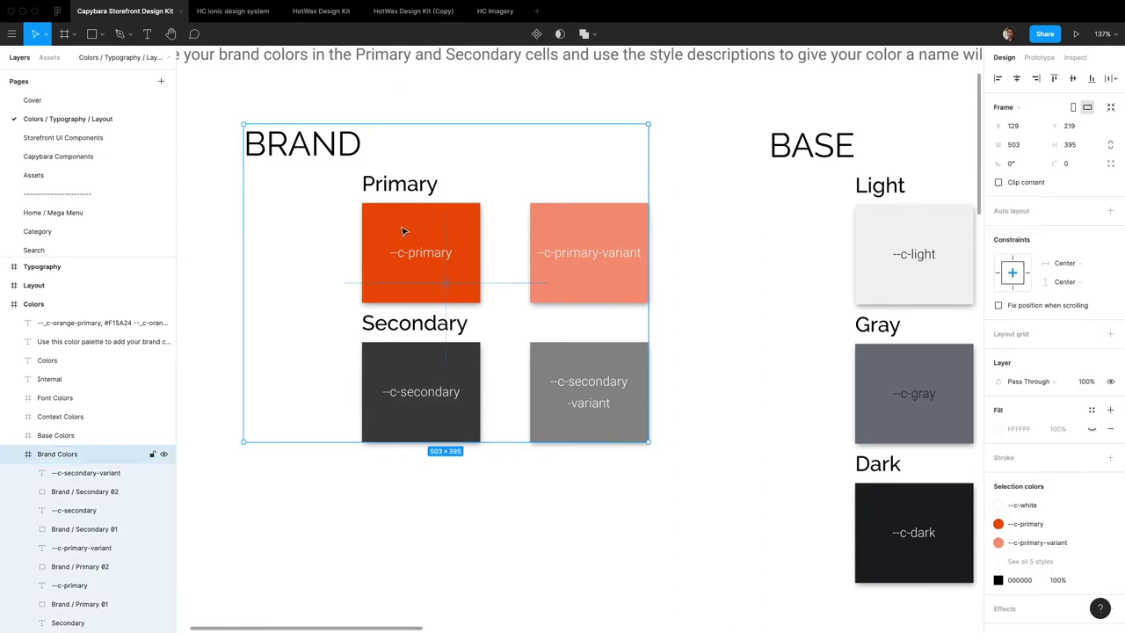
left_click(553, 462)
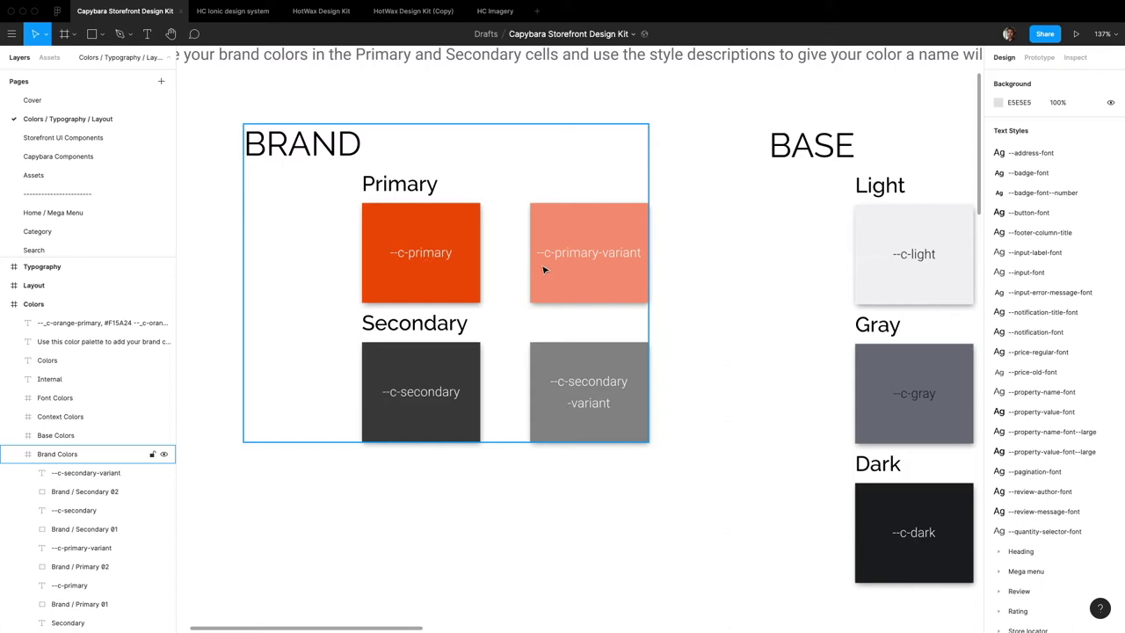
- Inspect the CONTEXT and BASE colour frames by selecting each in turn
scroll(544, 272, "down", 5)
scroll(536, 272, "right", 5)
scroll(520, 272, "left", 5)
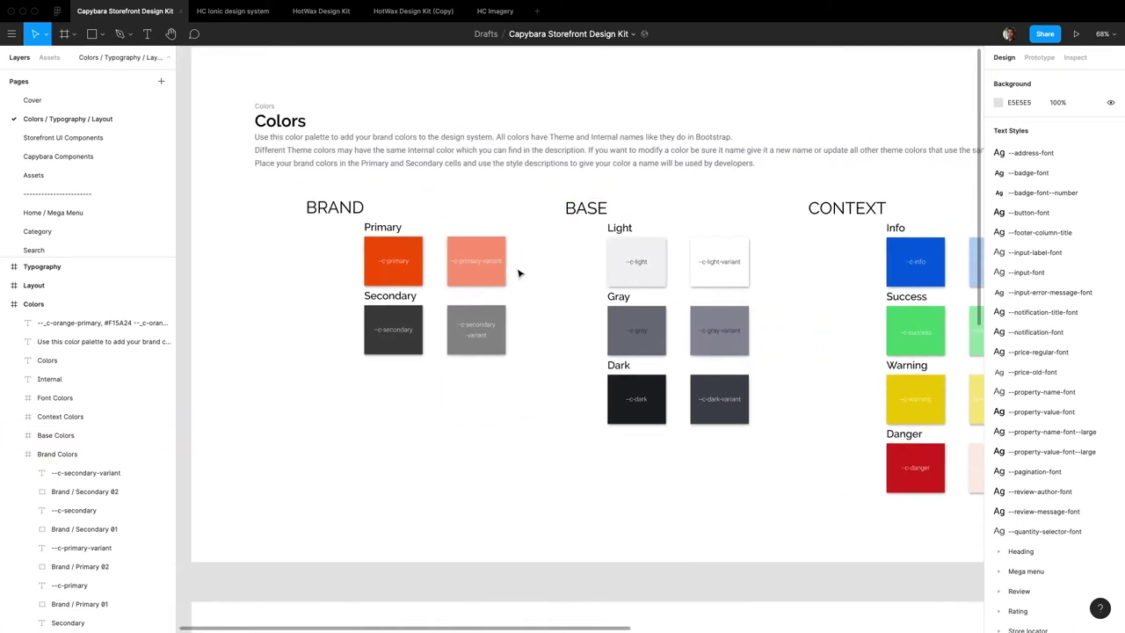
left_click(846, 291)
scroll(1072, 330, "down", 6)
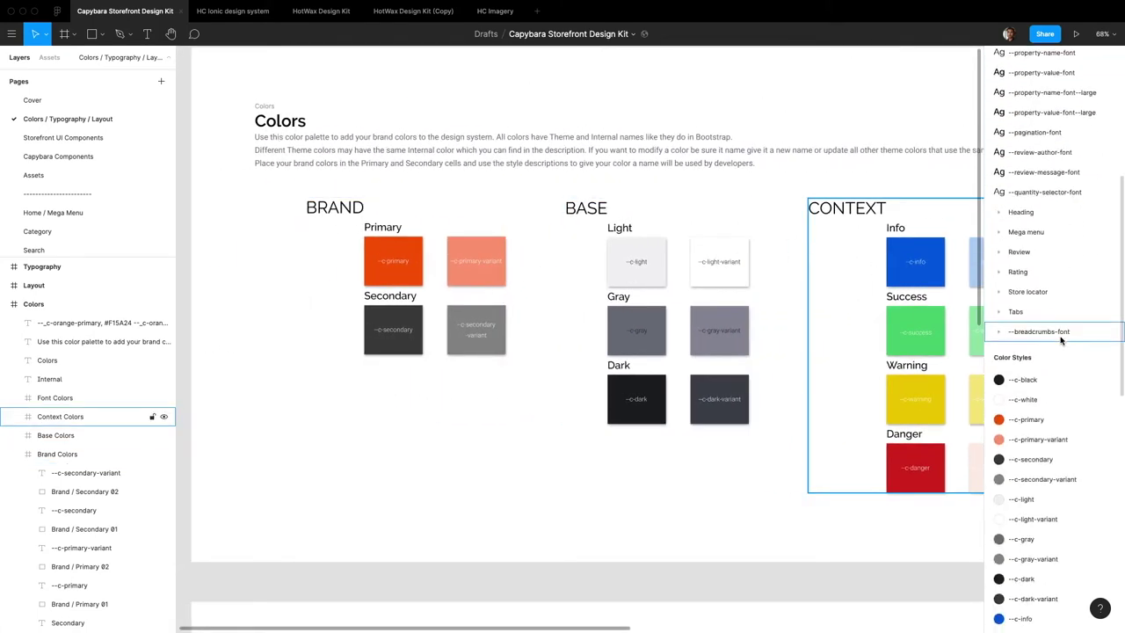
scroll(1032, 226, "down", 10)
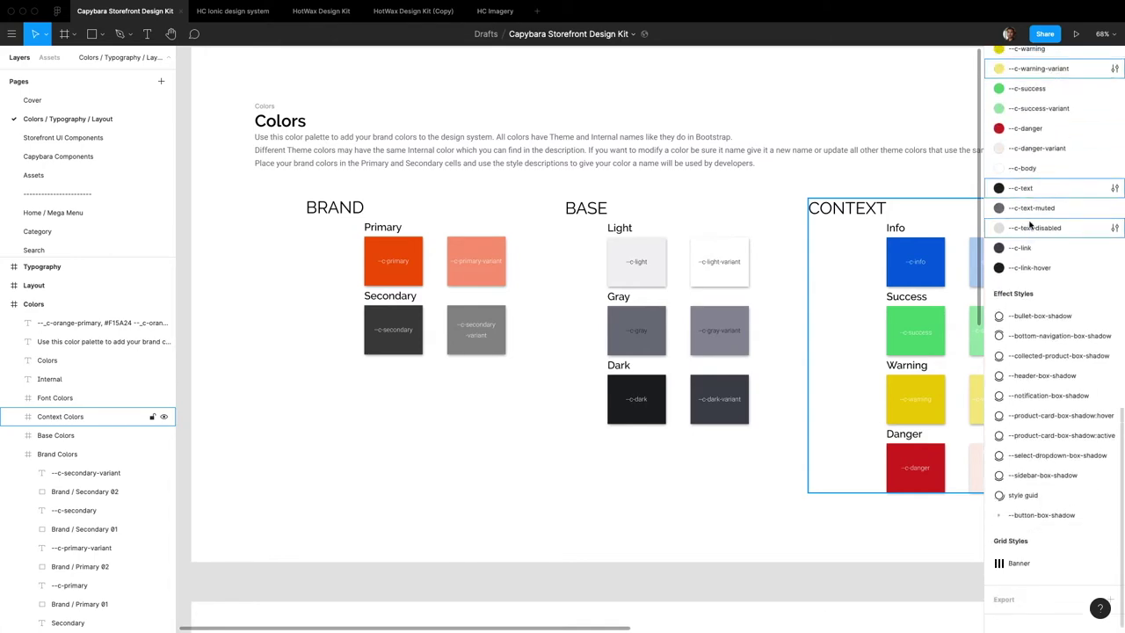
scroll(1029, 227, "up", 6)
left_click(261, 263)
scroll(329, 261, "right", 3)
scroll(369, 263, "down", 3)
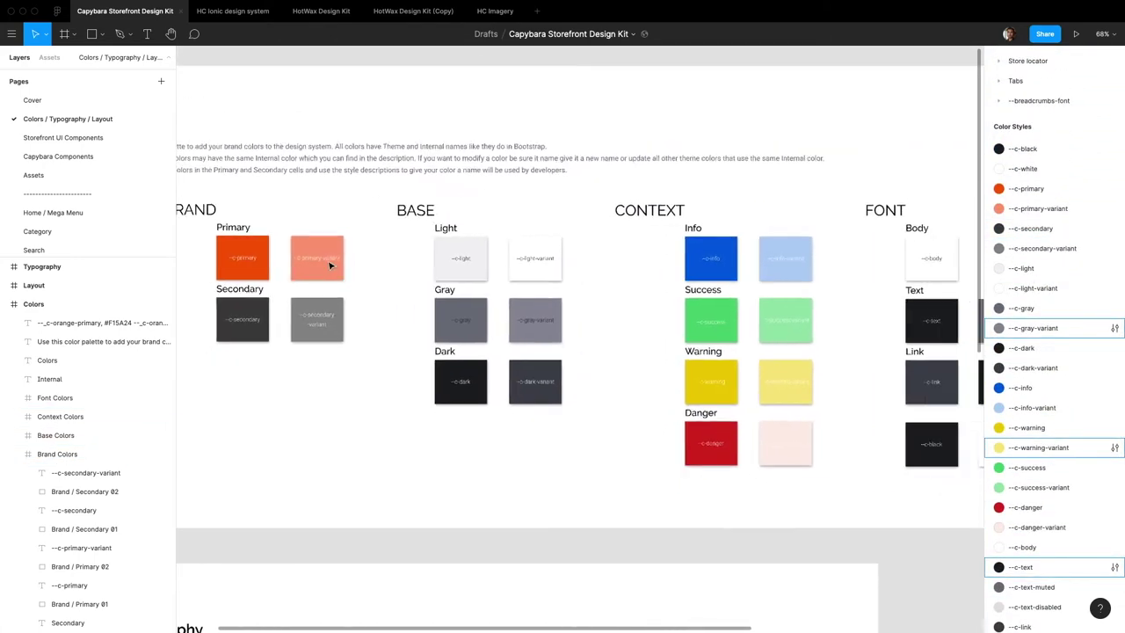
left_click(409, 268)
left_click(360, 266)
scroll(283, 255, "up", 5)
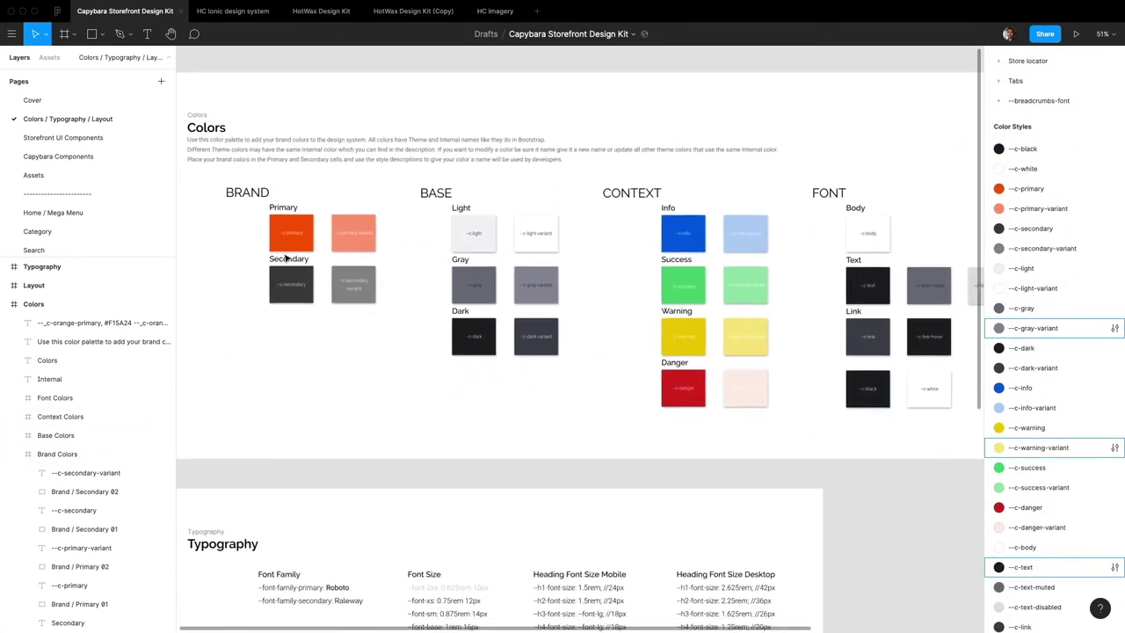
scroll(287, 235, "up", 10)
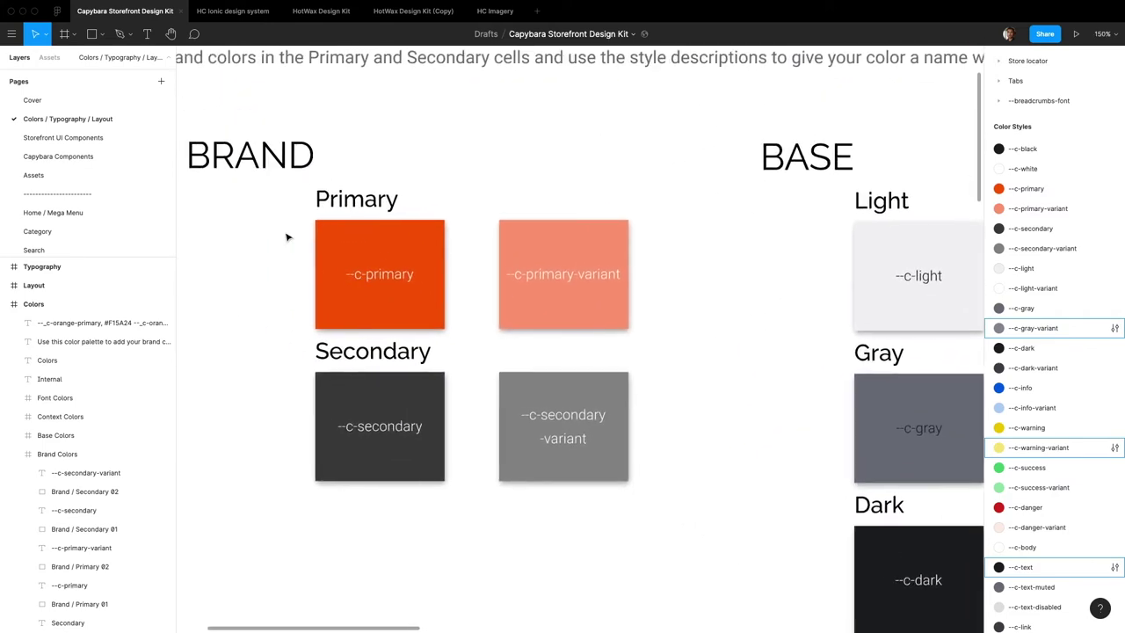
- Compare the --c-primary, --c-primary-variant and --c-secondary swatches and their properties
left_click(392, 249)
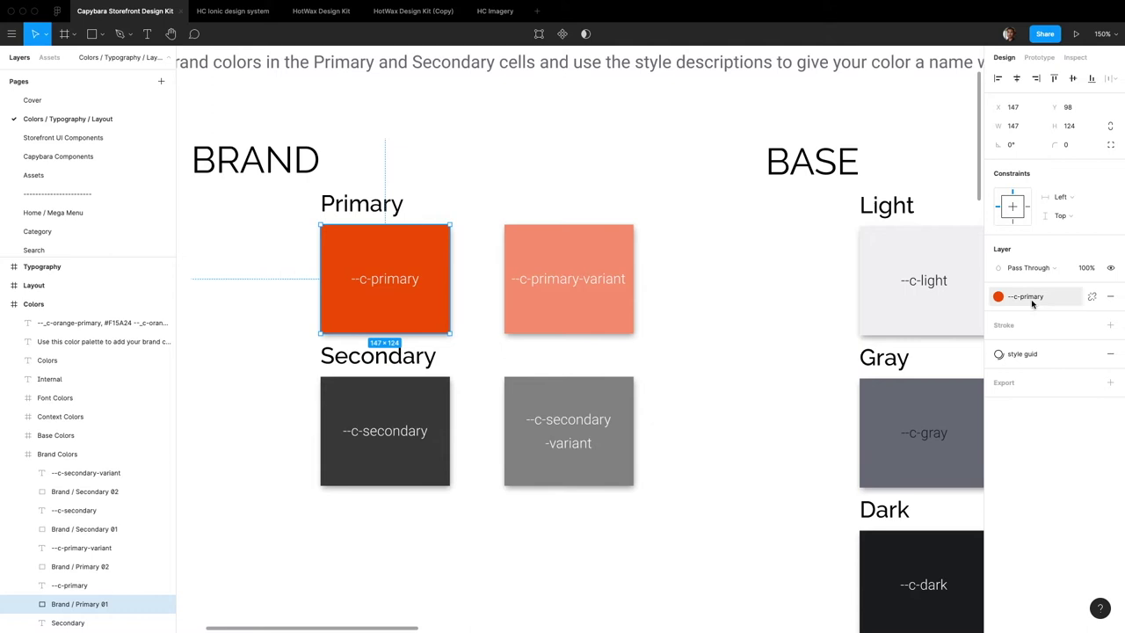
left_click(595, 319)
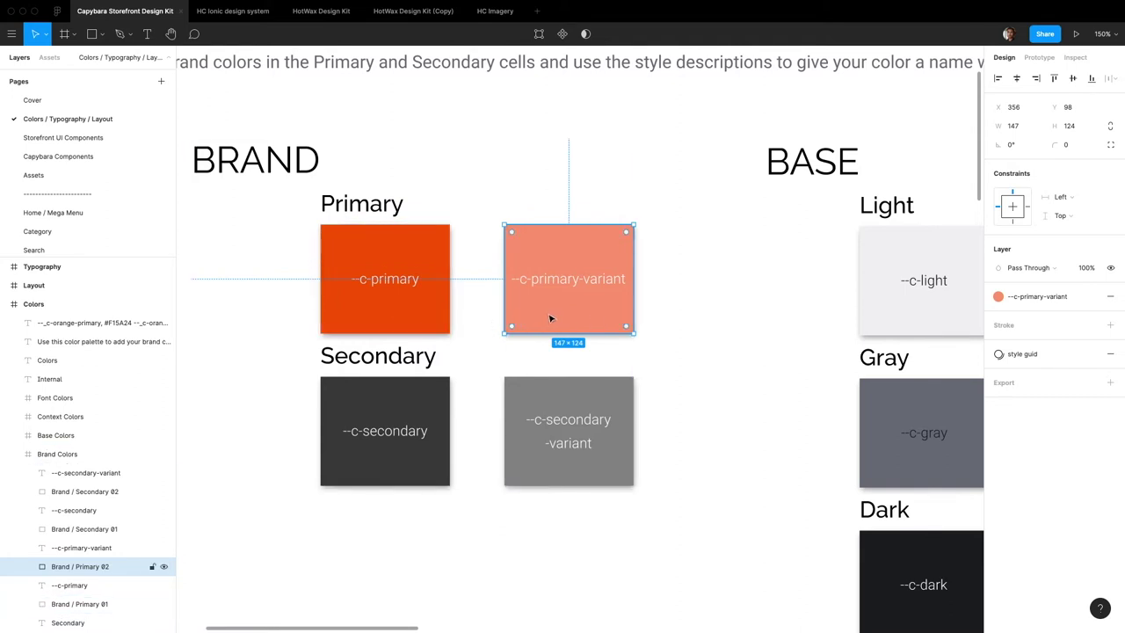
left_click(444, 316)
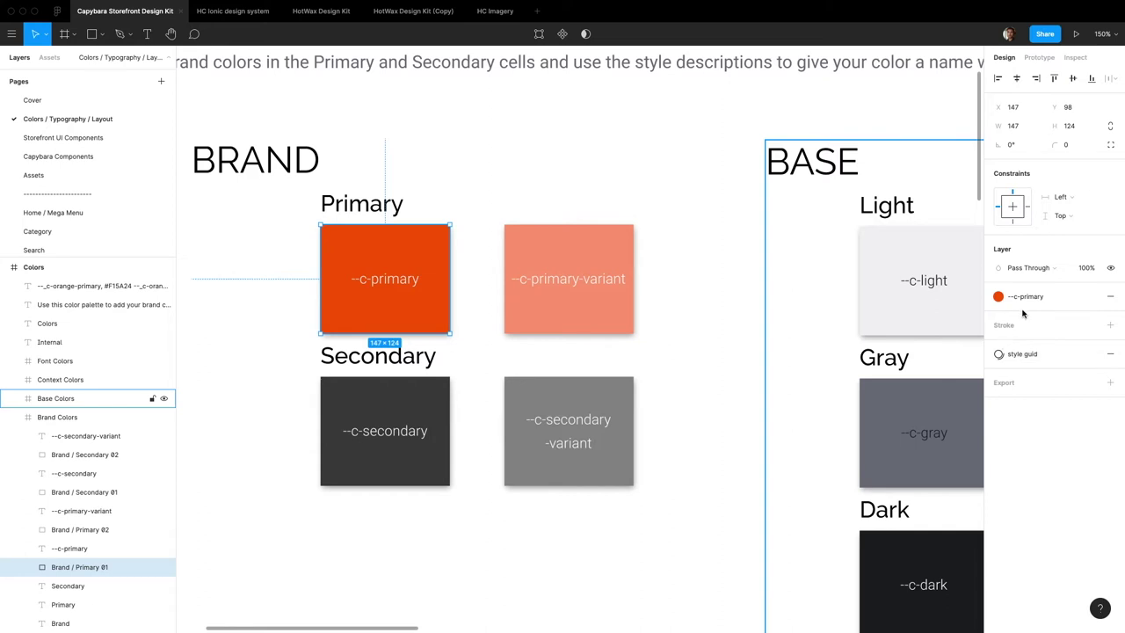
left_click(1075, 58)
left_click(384, 430)
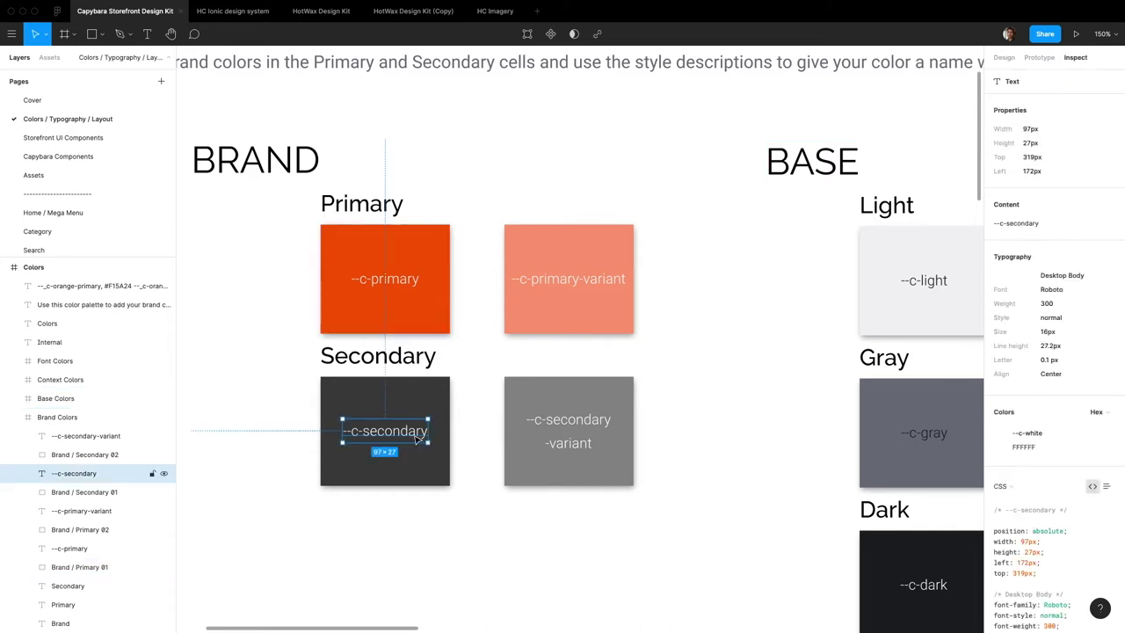
left_click(410, 451)
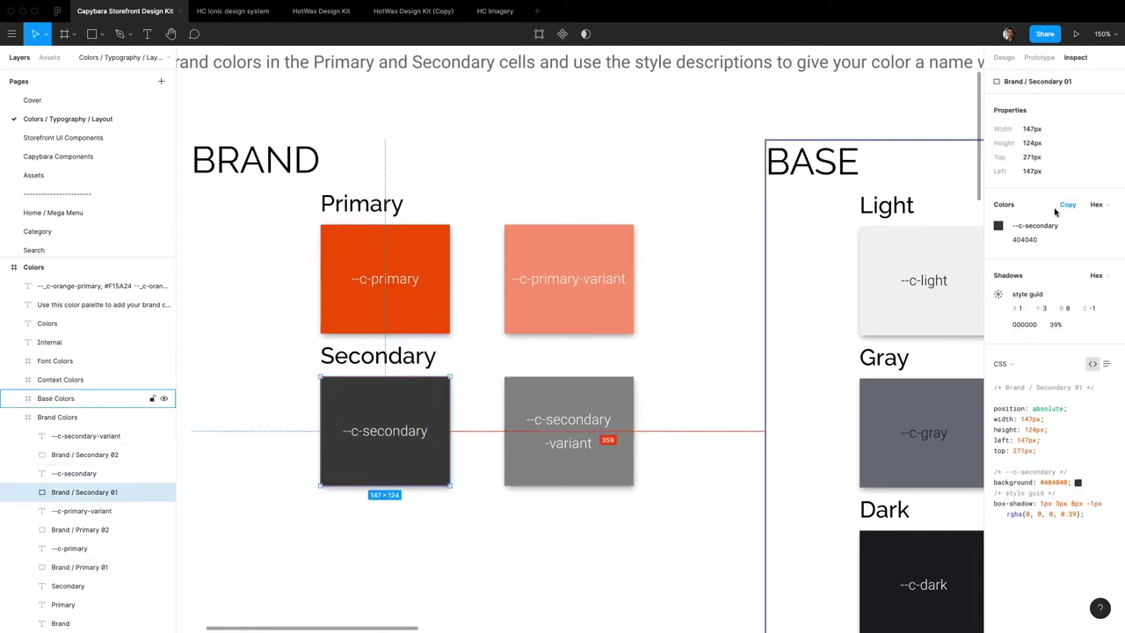
left_click(1004, 57)
- Review the --c-secondary style's description and copy its #404040 background value from the CSS
left_click(1031, 297)
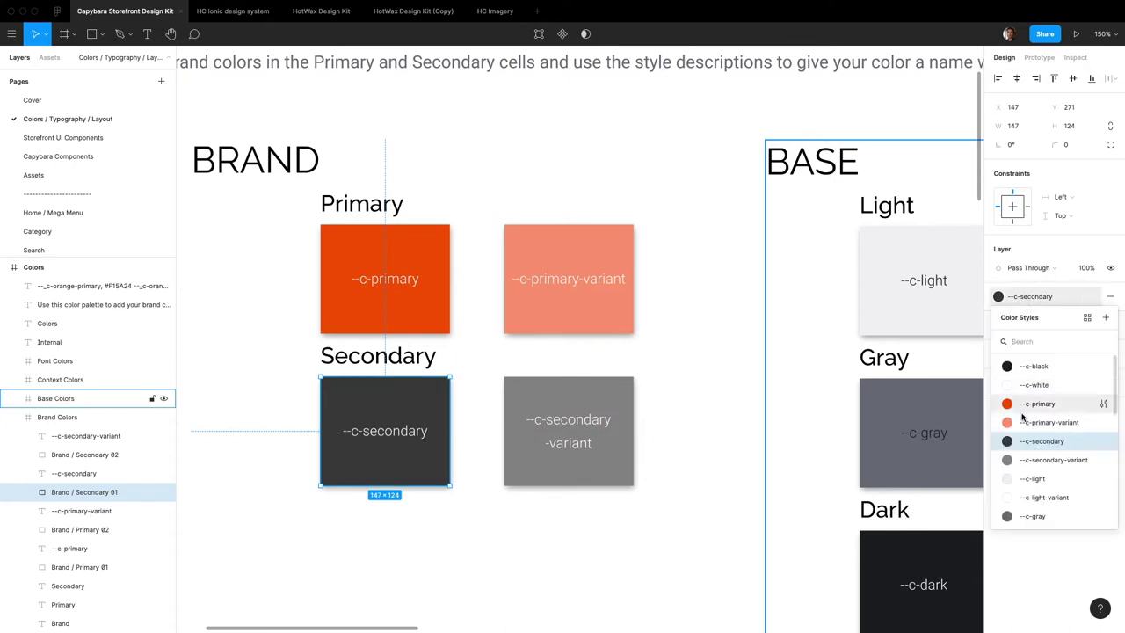
left_click(1099, 441)
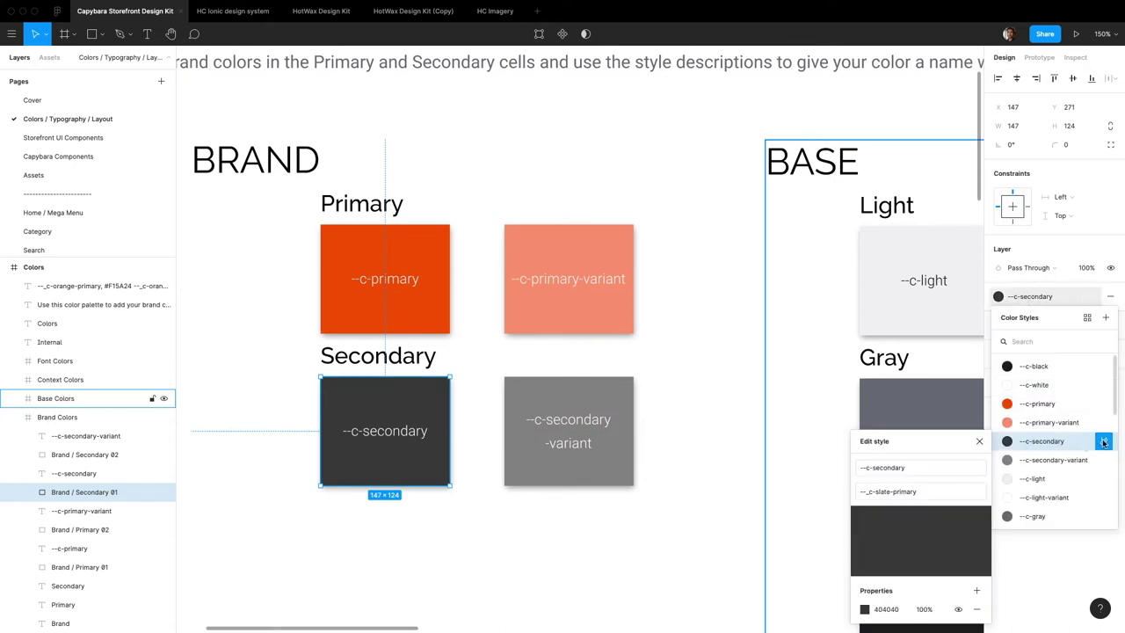
left_click(917, 492)
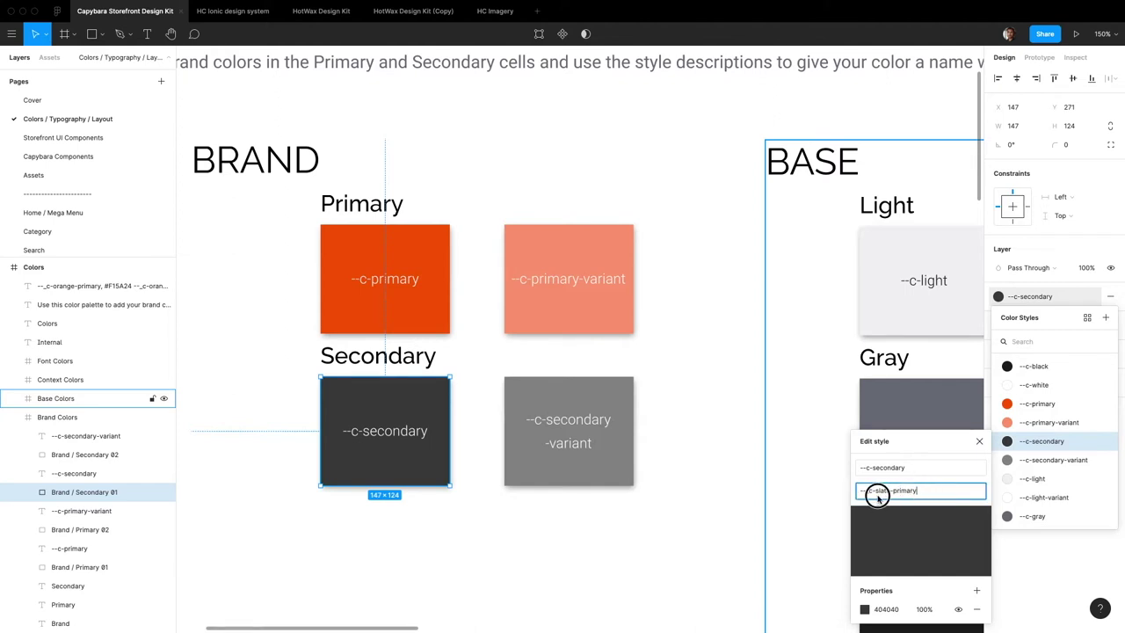
left_click_drag(918, 496, 872, 495)
left_click(923, 499)
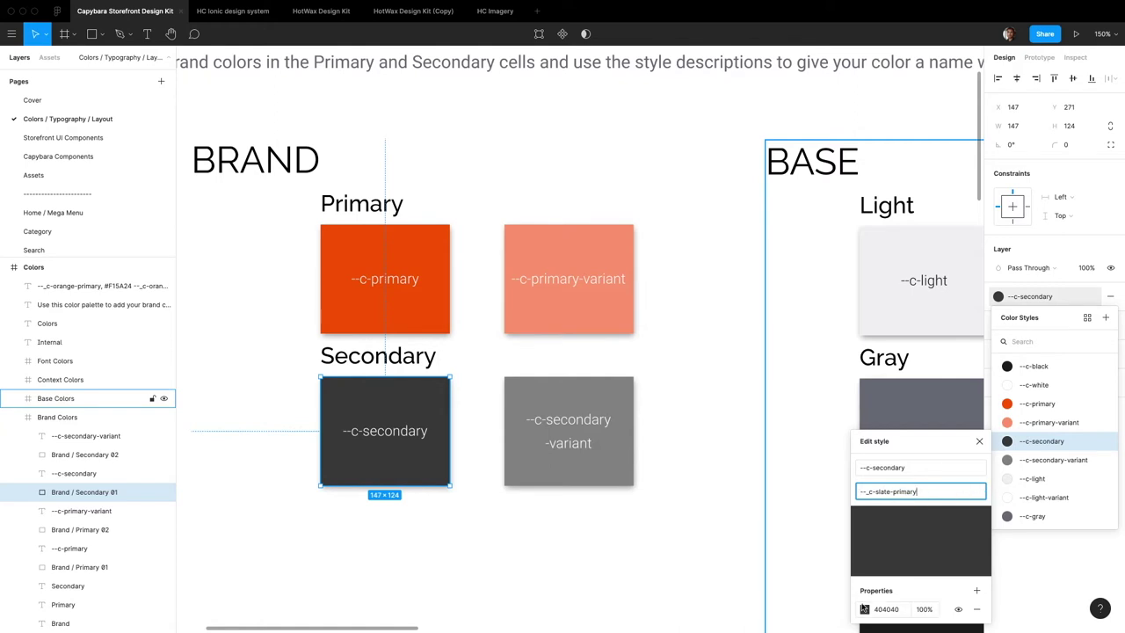
left_click(1075, 57)
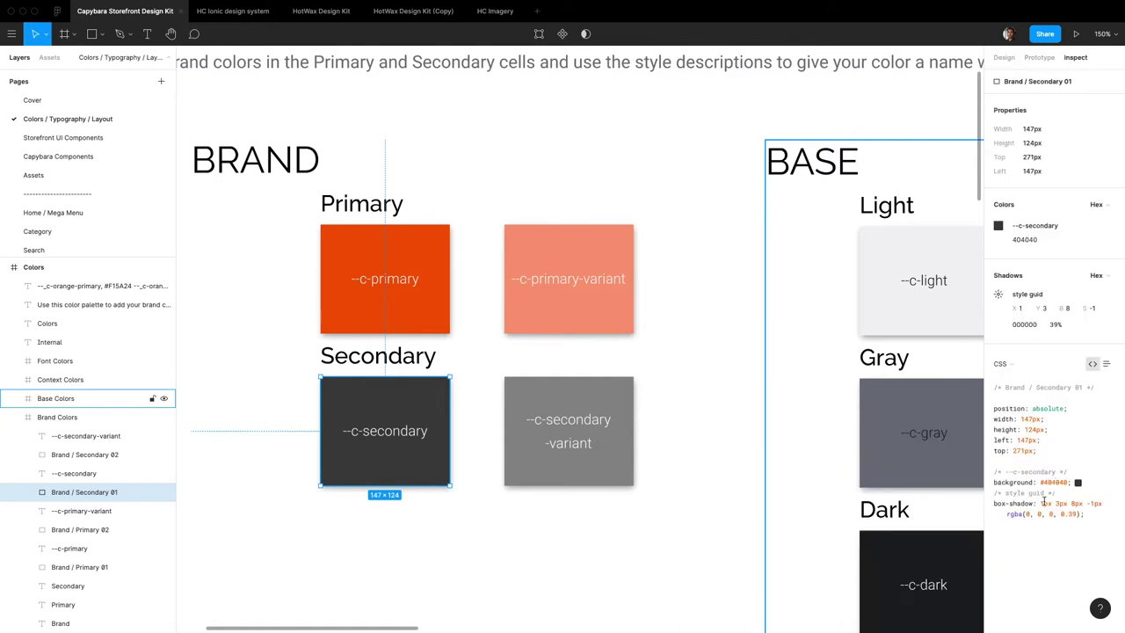
left_click(1040, 482)
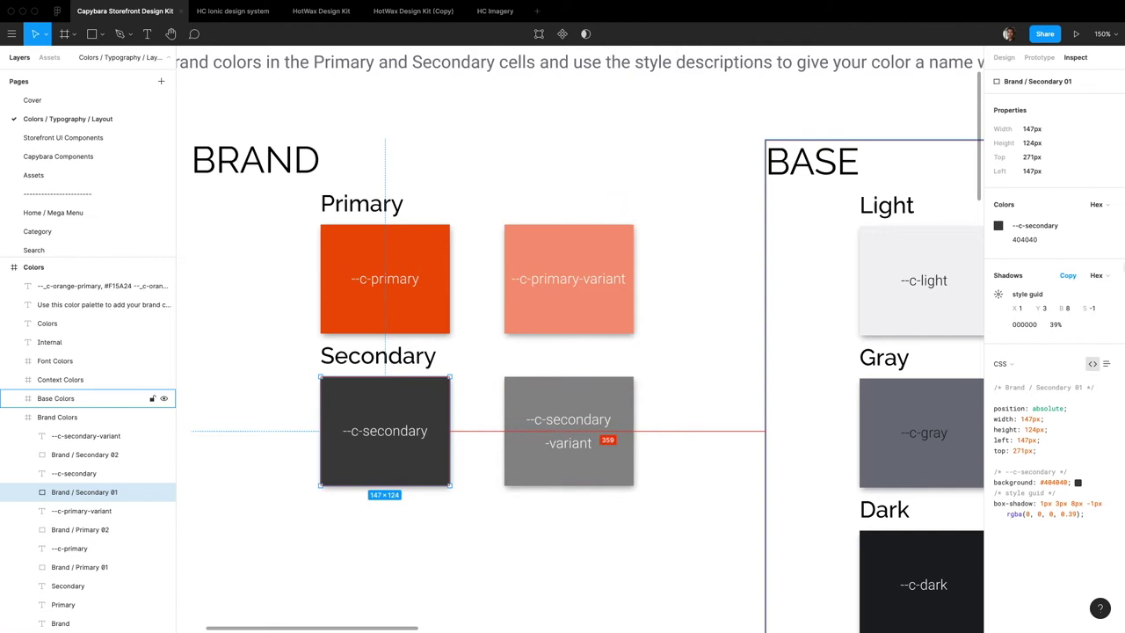
- Reselect the --c-secondary swatch and browse the --c-dark and --c-secondary style details
left_click(545, 201)
left_click(677, 211)
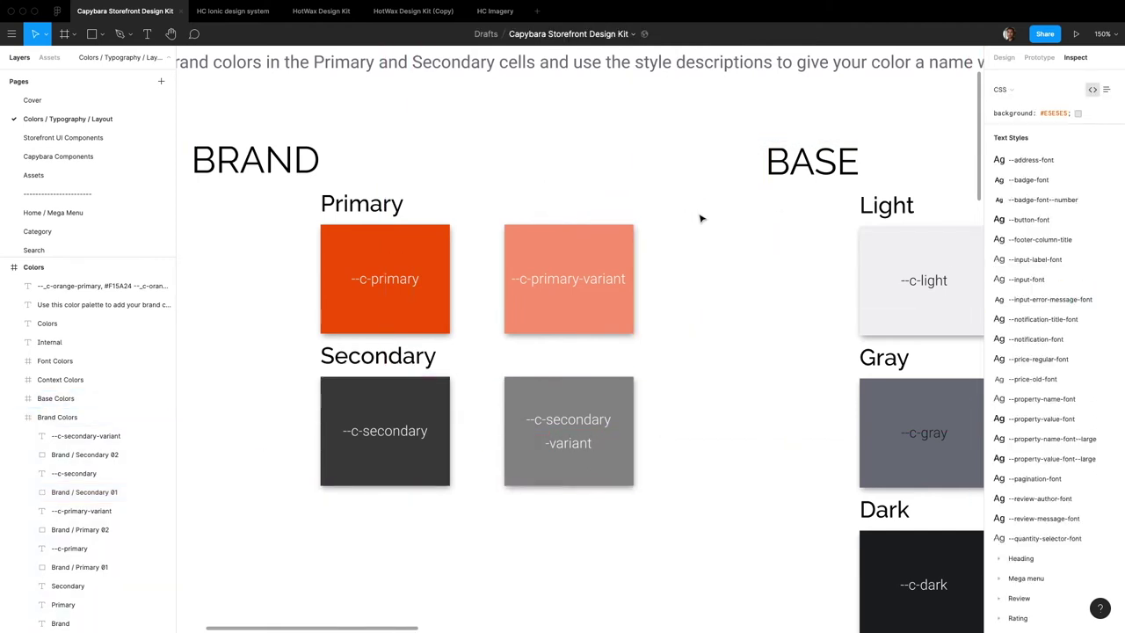
left_click(379, 414)
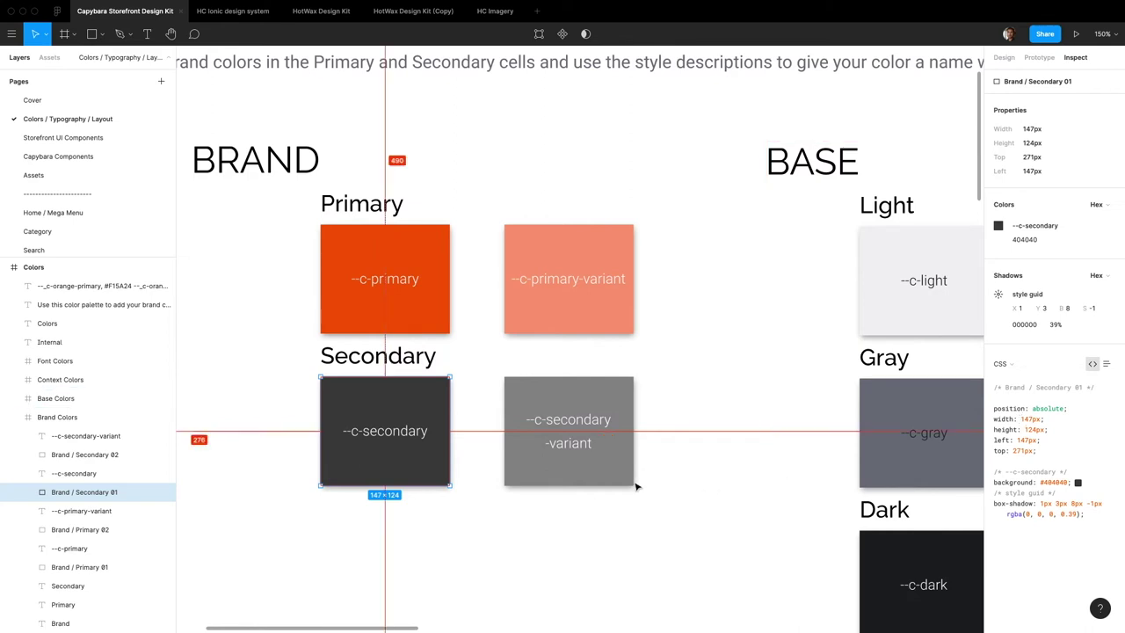
left_click(1004, 57)
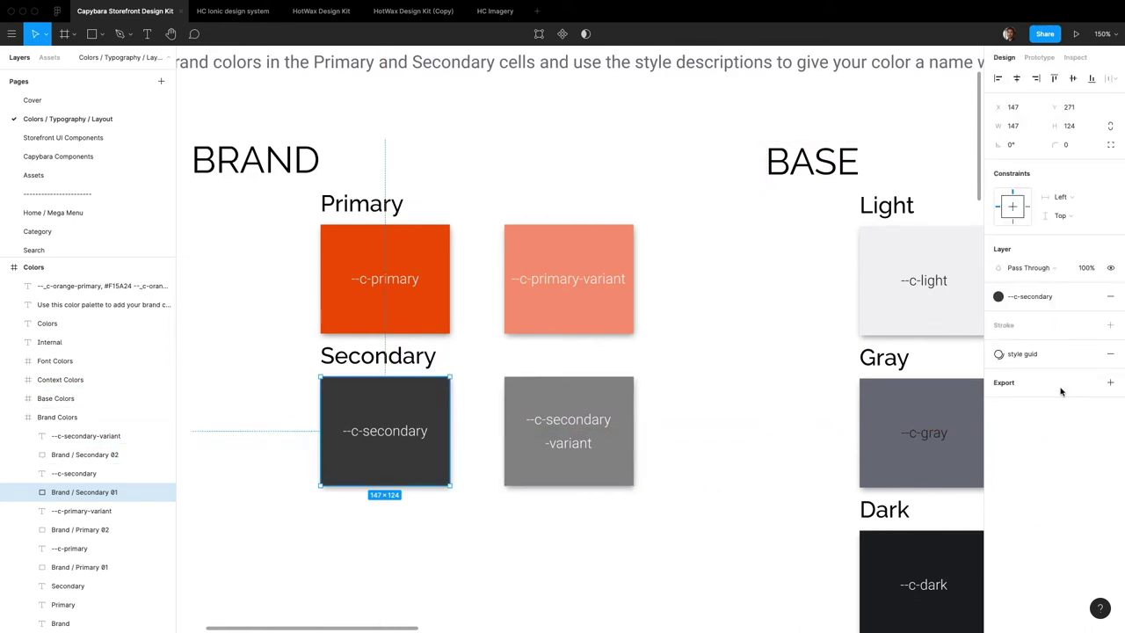
left_click(1042, 296)
scroll(1114, 452, "down", 5)
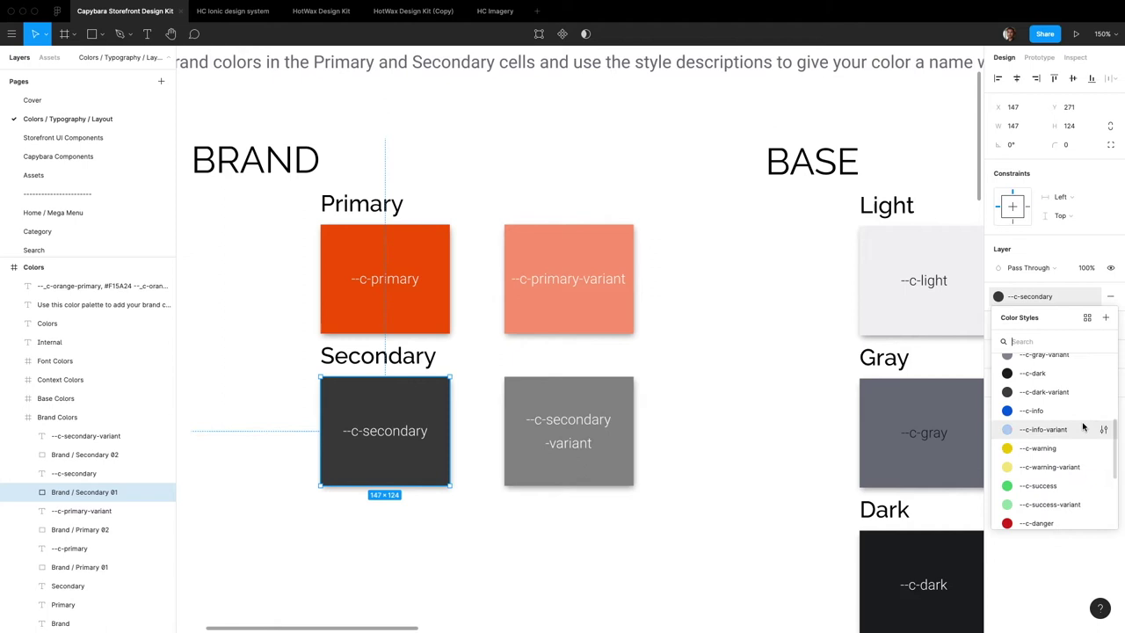
left_click(1103, 372)
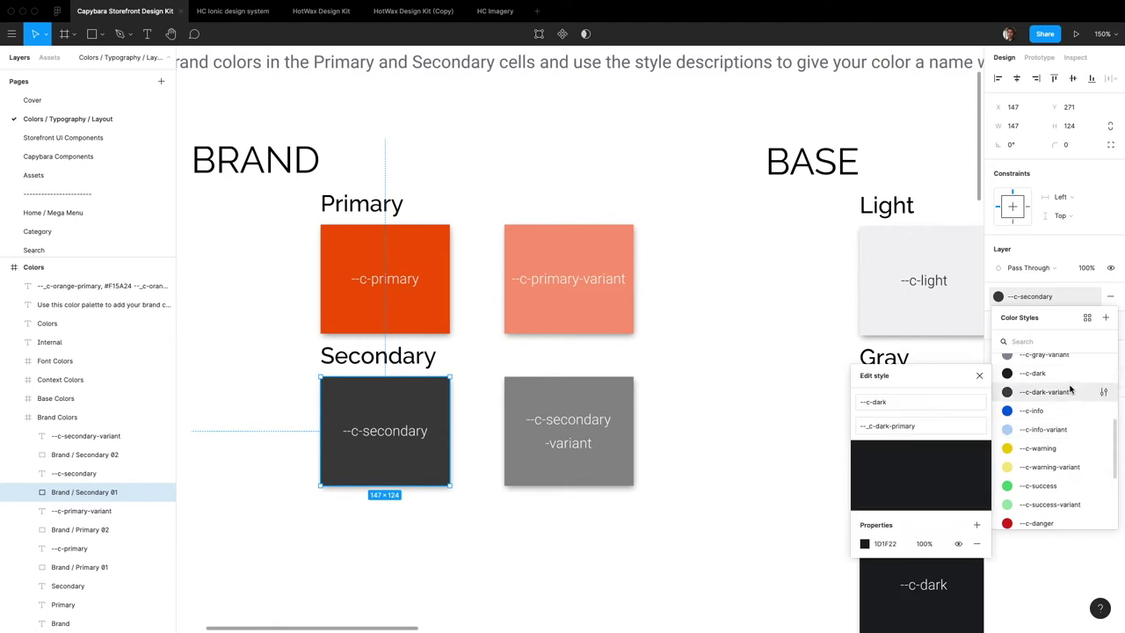
scroll(1074, 389, "up", 4)
left_click(1102, 402)
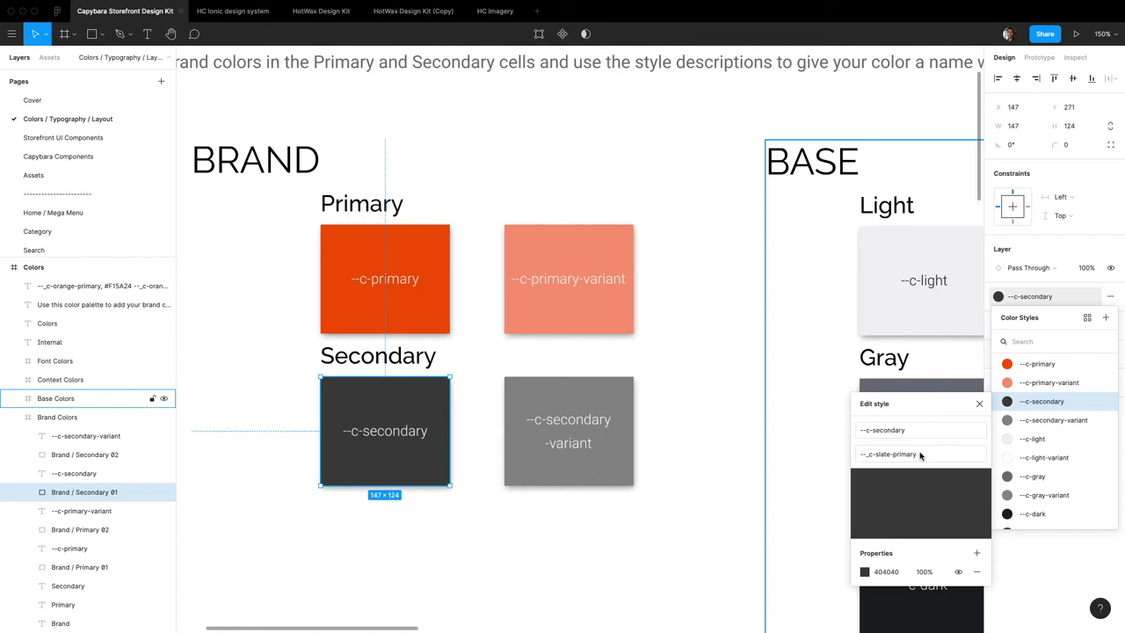
left_click(887, 460)
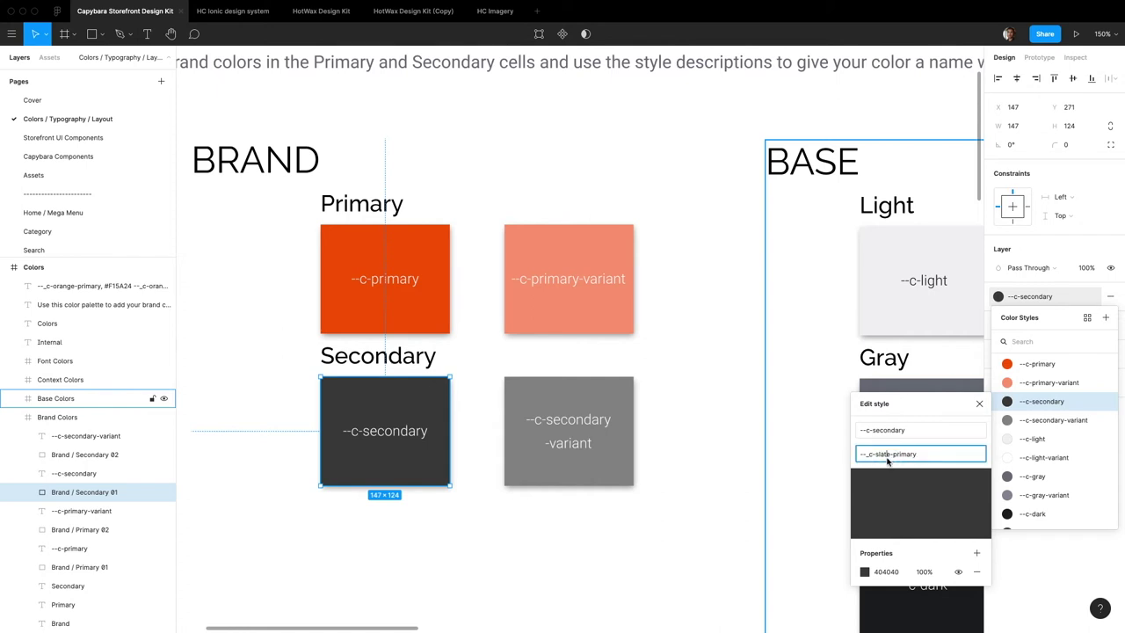
left_click(745, 444)
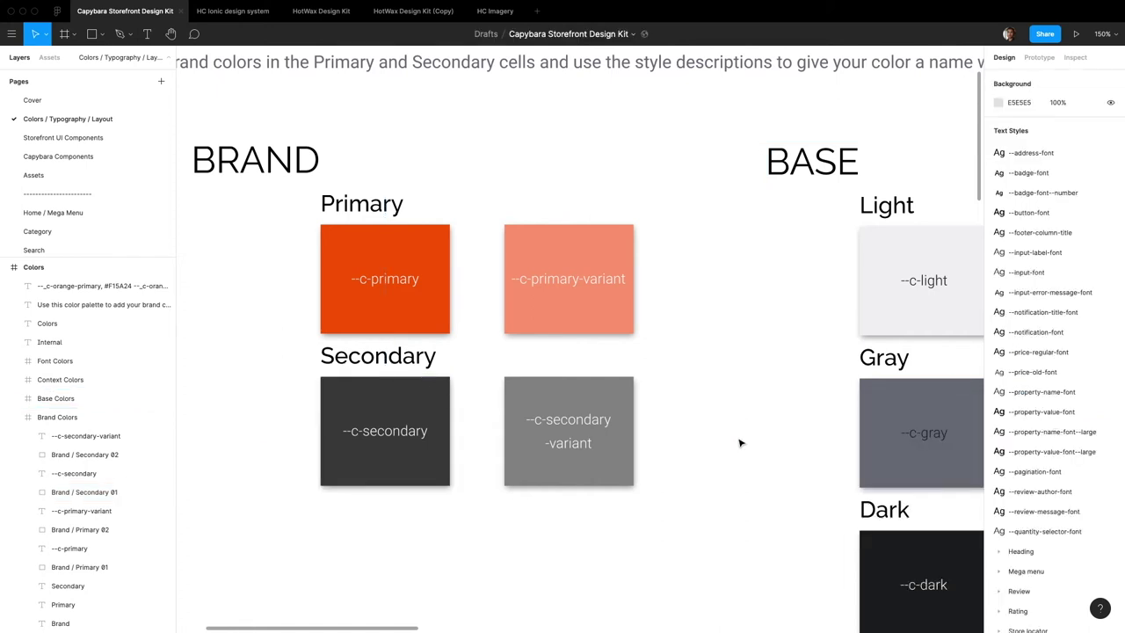
- Select the Primary swatch and recolour its --c-primary style to dark navy 151B3A
scroll(666, 395, "down", 2)
scroll(666, 394, "down", 2)
scroll(608, 389, "up", 3)
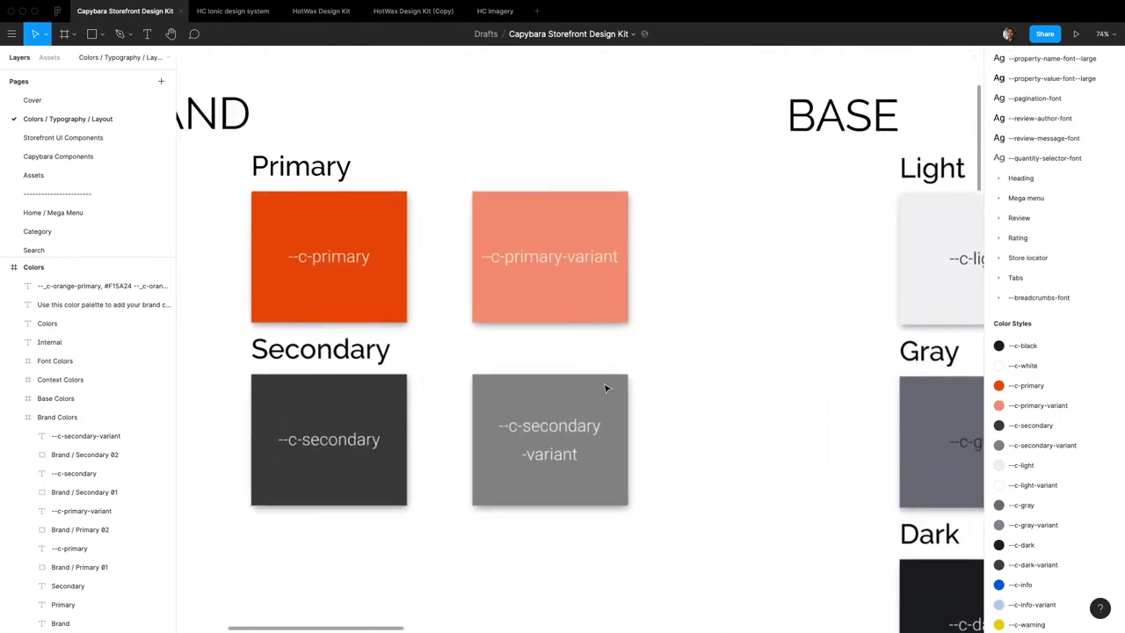
left_click(355, 297)
double_click(370, 311)
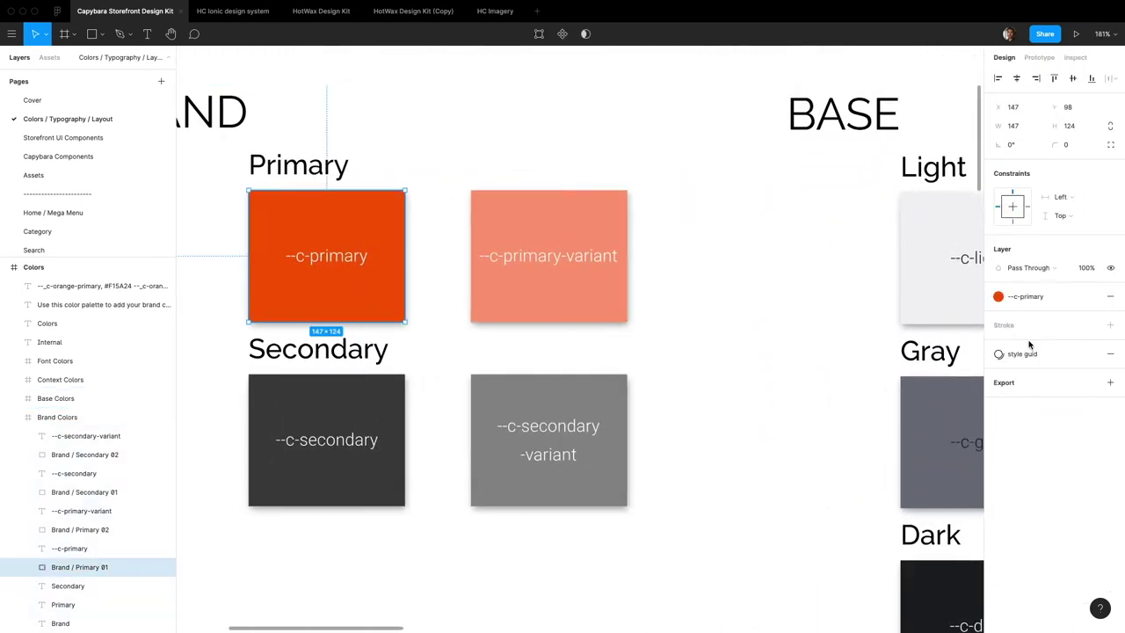
left_click(1019, 296)
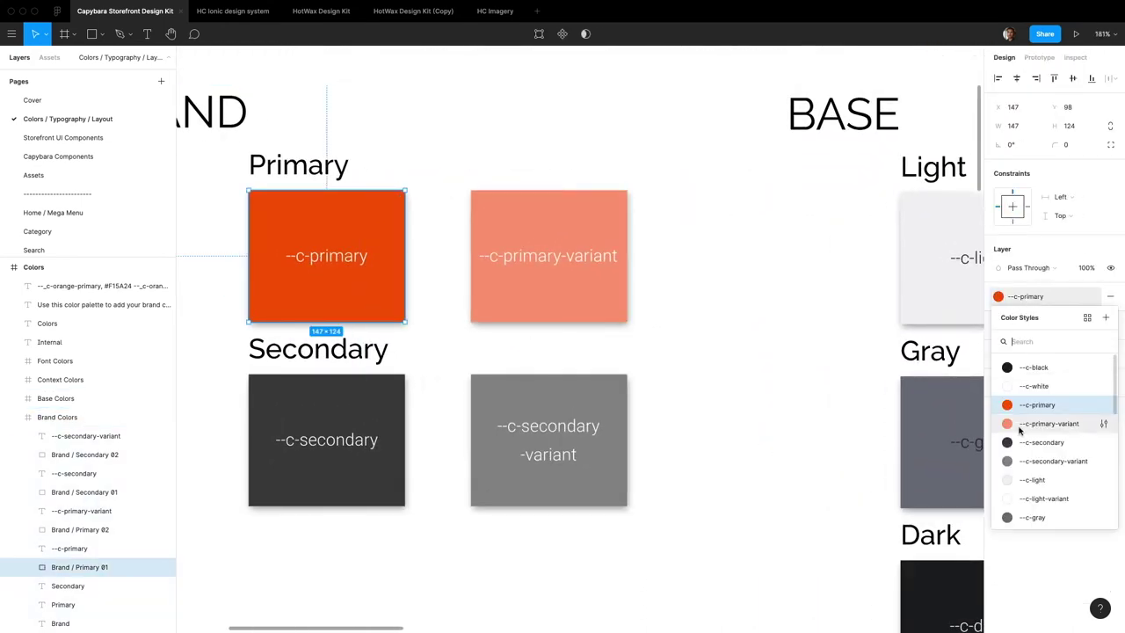
left_click(1102, 406)
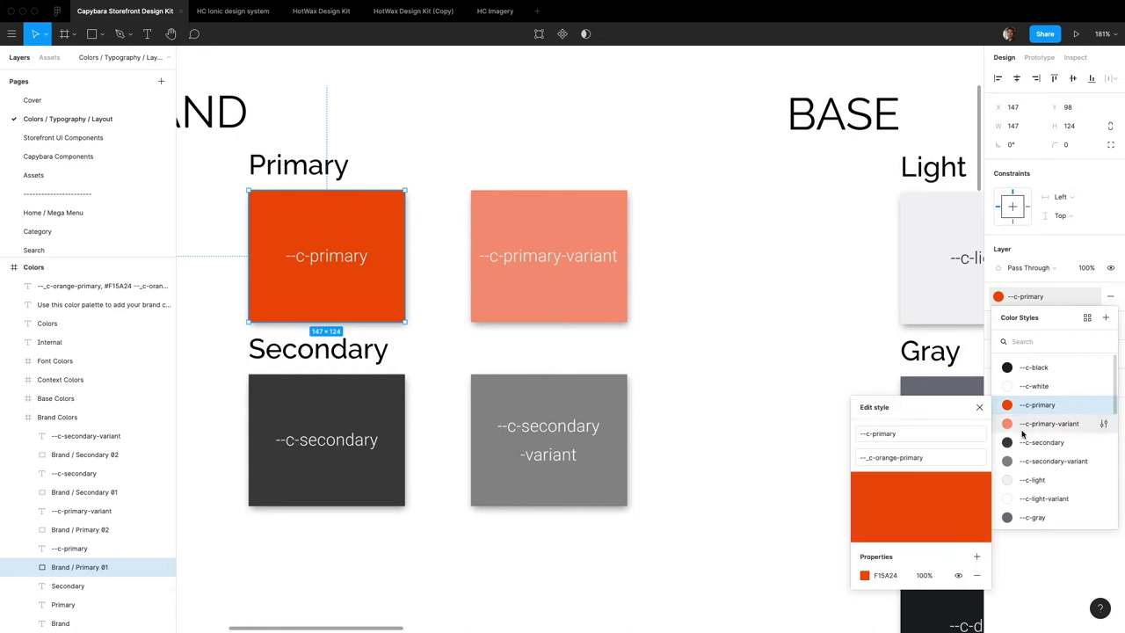
left_click(864, 578)
left_click(671, 396)
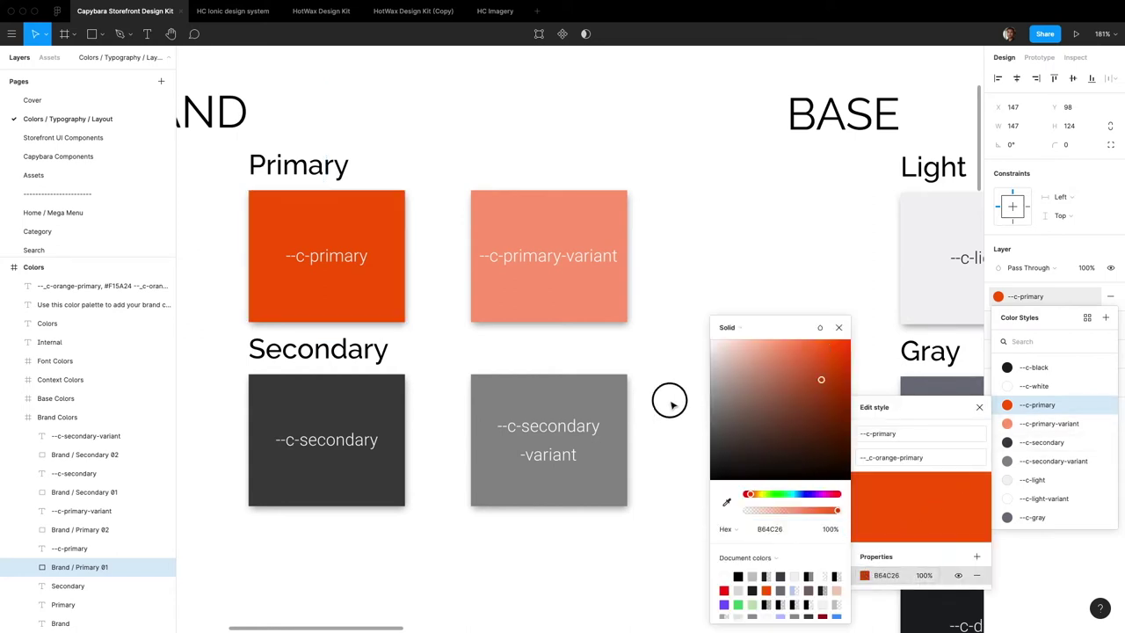
left_click_drag(778, 447, 799, 447)
left_click(805, 494)
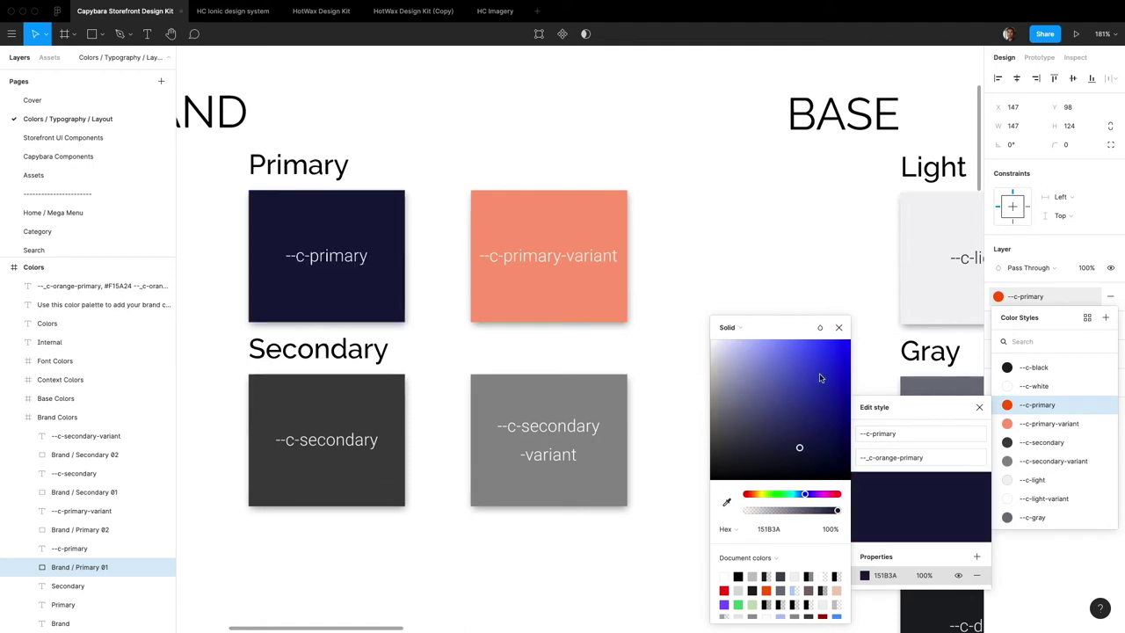
left_click(837, 330)
- Recolour the --c-primary-variant style from salmon to deep navy 202556 in the picker
left_click(545, 280)
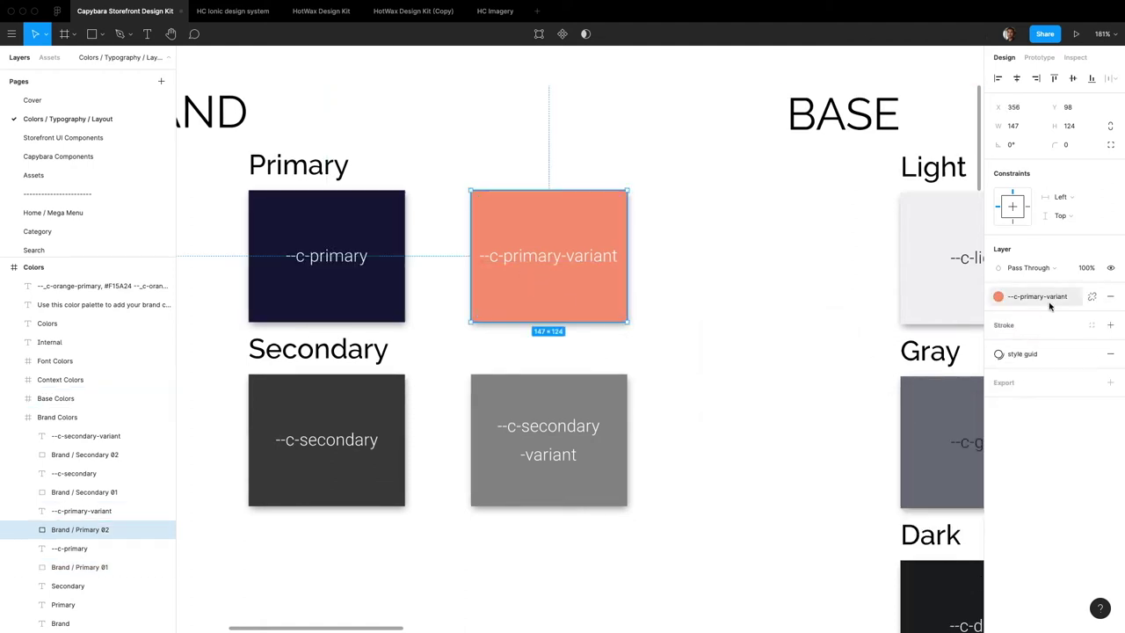
left_click(998, 299)
left_click(1104, 423)
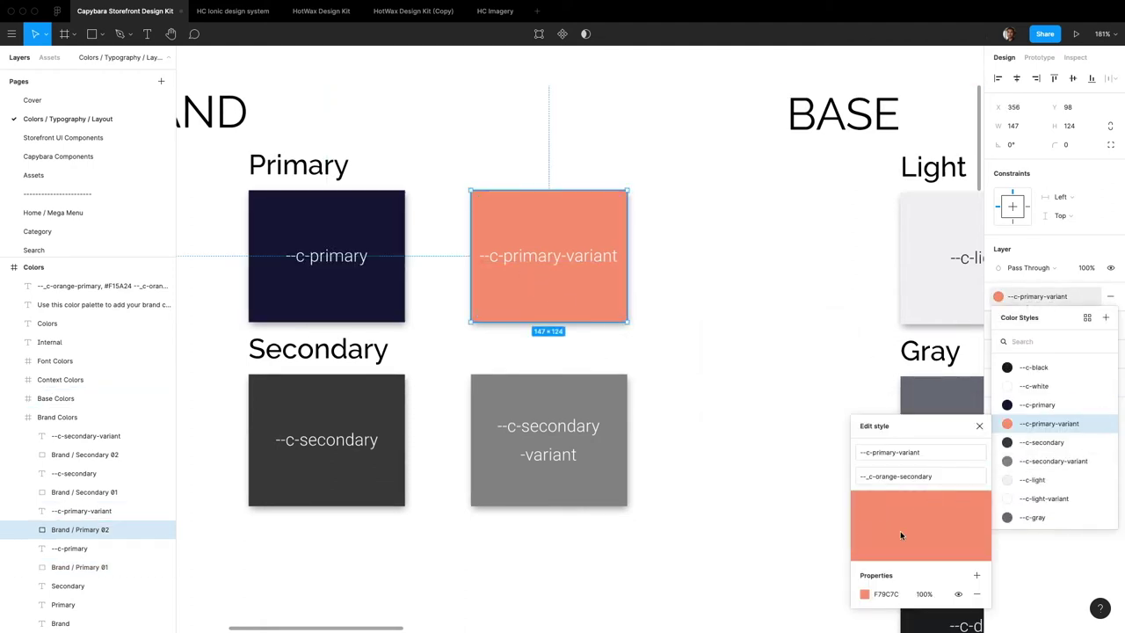
left_click(864, 594)
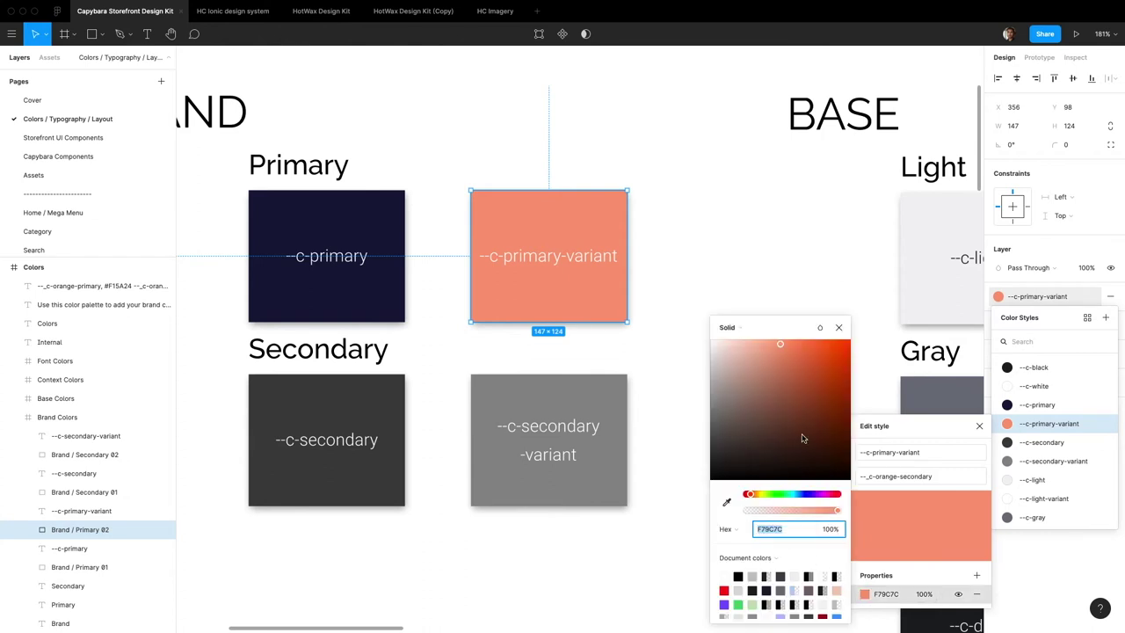
left_click(806, 496)
left_click_drag(842, 413, 799, 436)
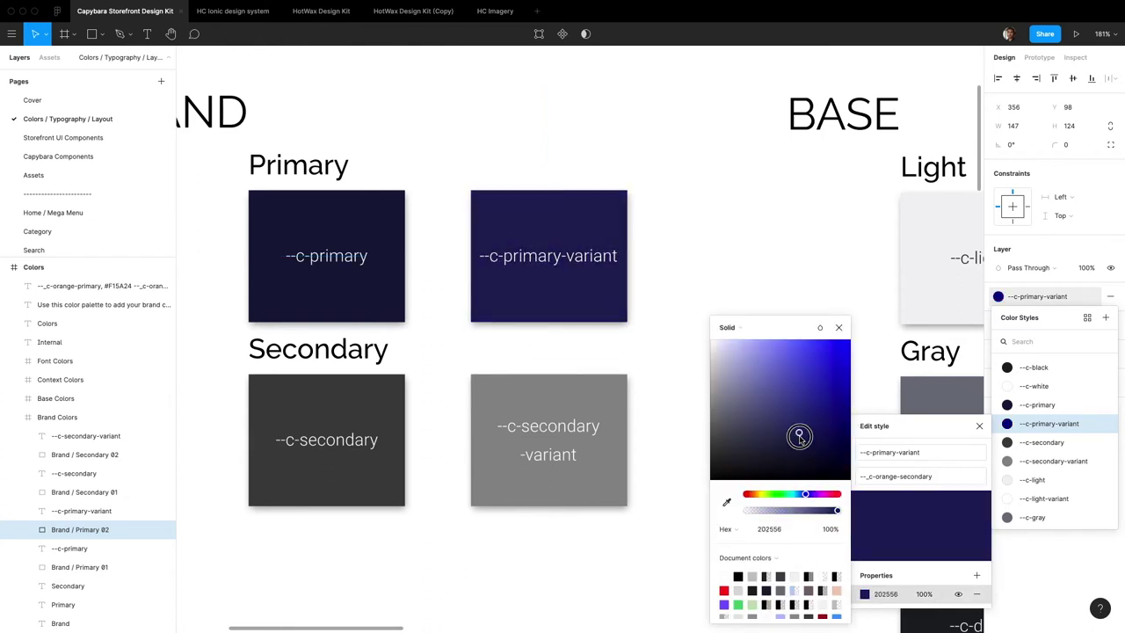
left_click(838, 327)
left_click(744, 333)
- Browse the Storefront UI Components, Search and Category pages
scroll(744, 332, "down", 10)
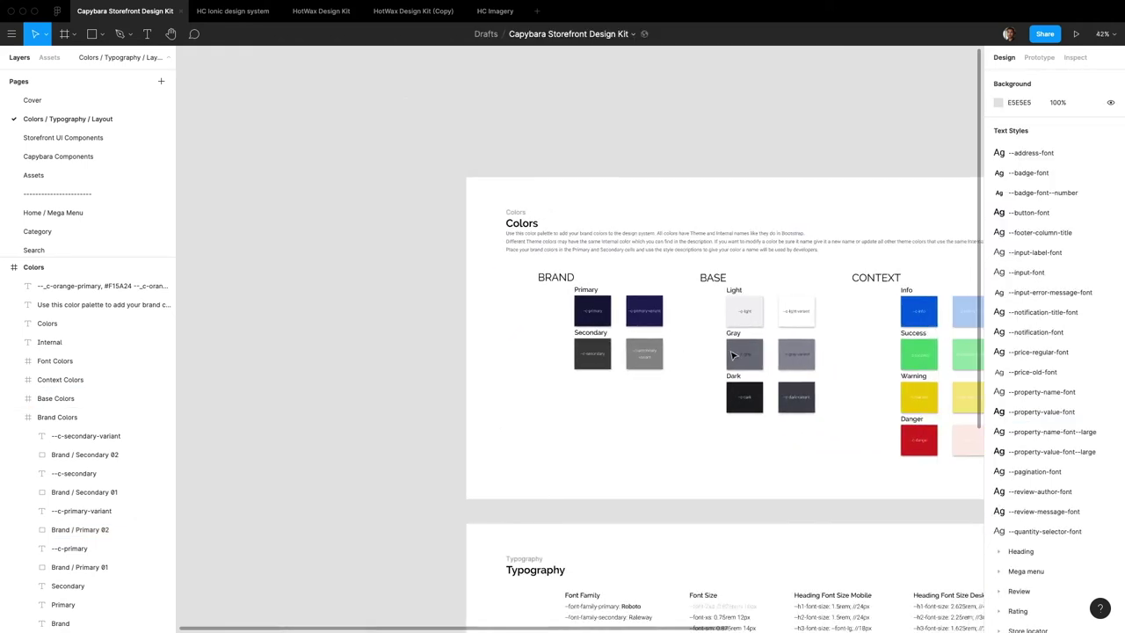
left_click(45, 138)
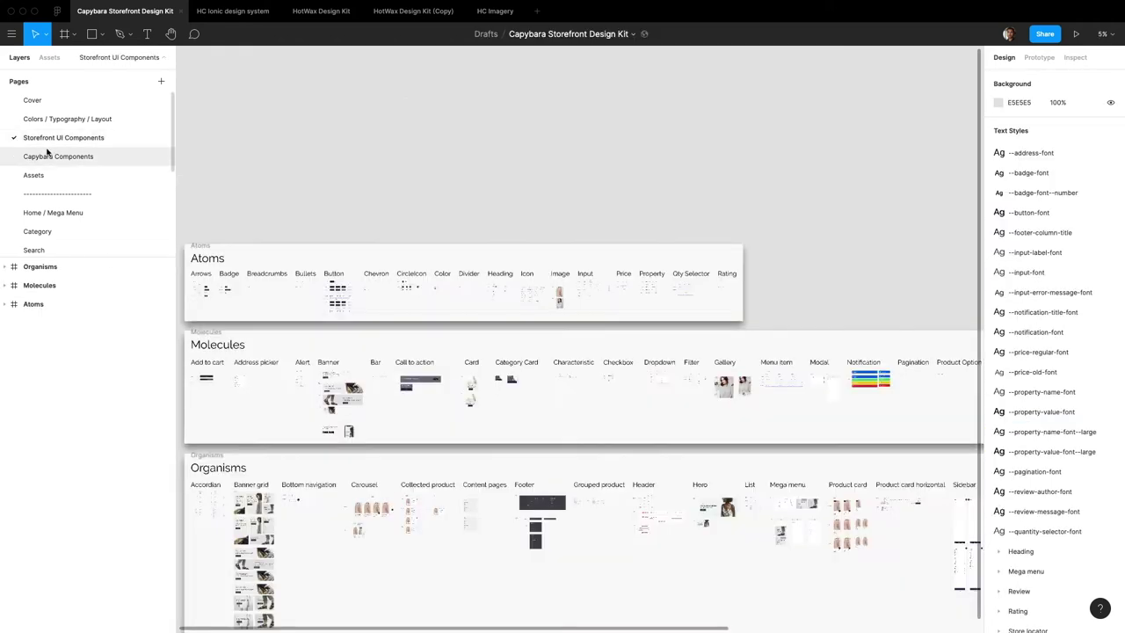
scroll(294, 264, "up", 10)
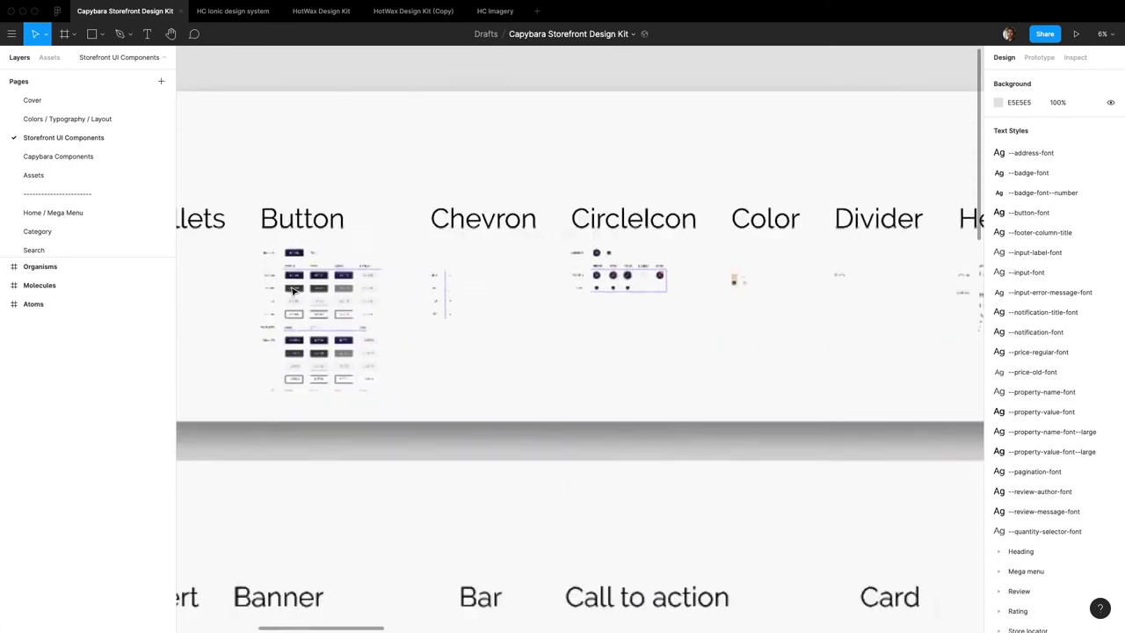
scroll(307, 271, "up", 2)
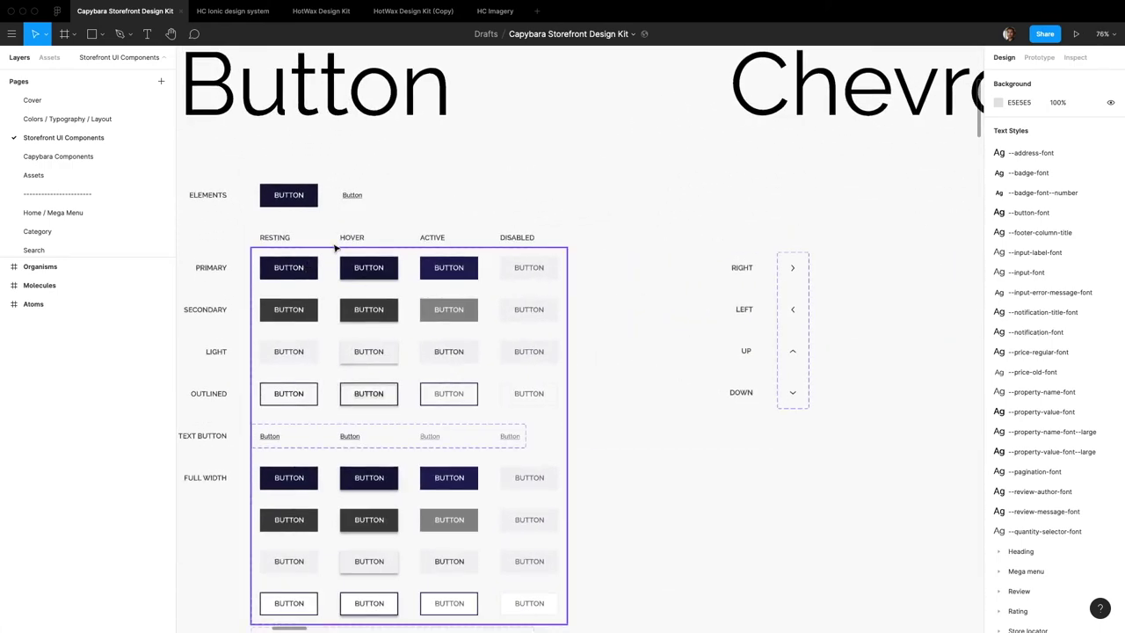
left_click(54, 250)
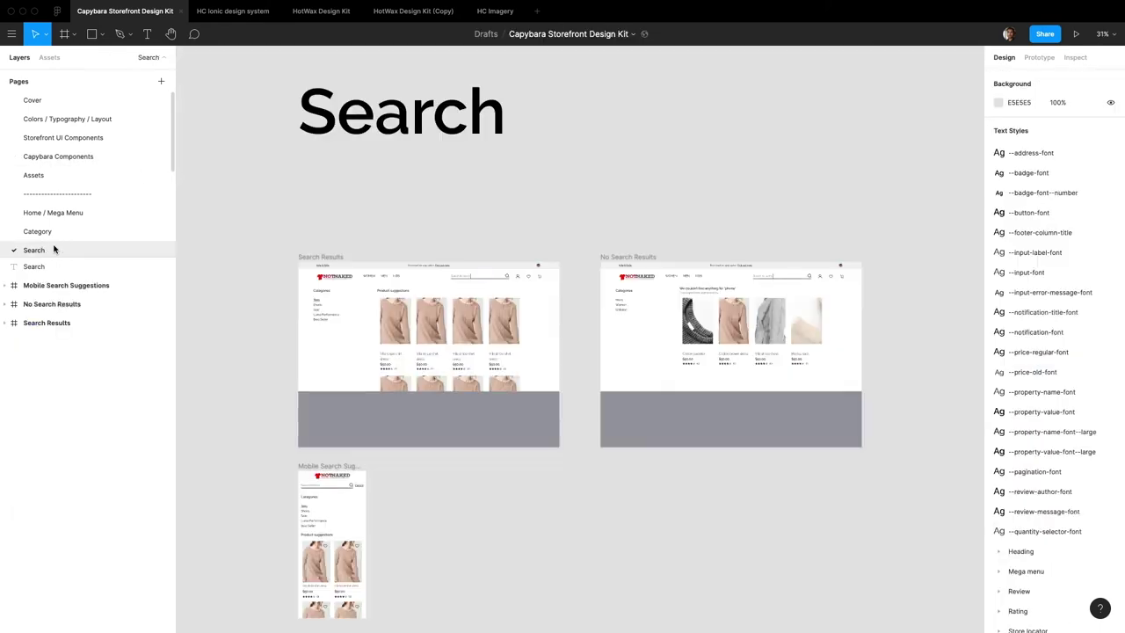
left_click(38, 231)
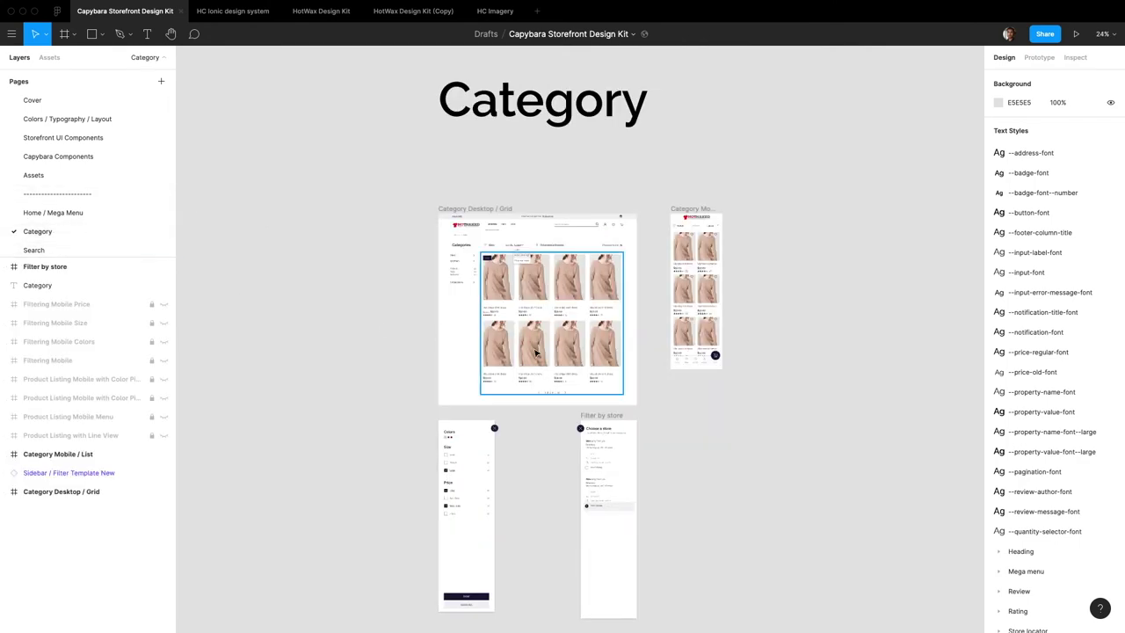
- Scroll through the Pages list to locate the My Account page
scroll(499, 242, "up", 4)
scroll(499, 241, "up", 5)
scroll(492, 263, "down", 5)
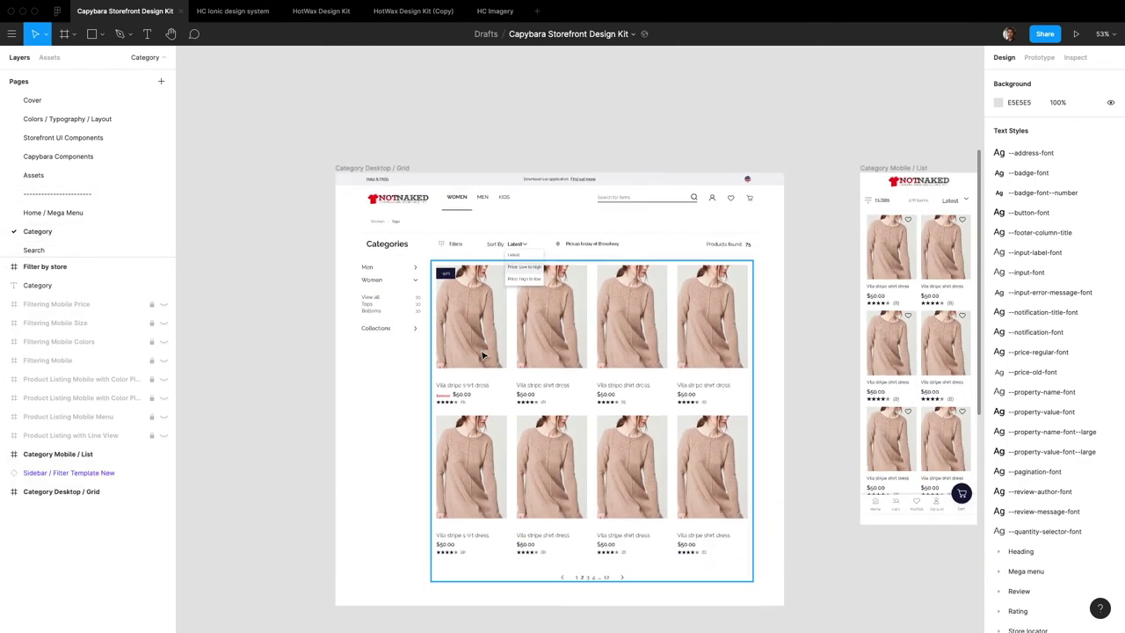
scroll(482, 396, "up", 3)
scroll(449, 504, "down", 1)
scroll(449, 503, "up", 3)
scroll(448, 500, "down", 6)
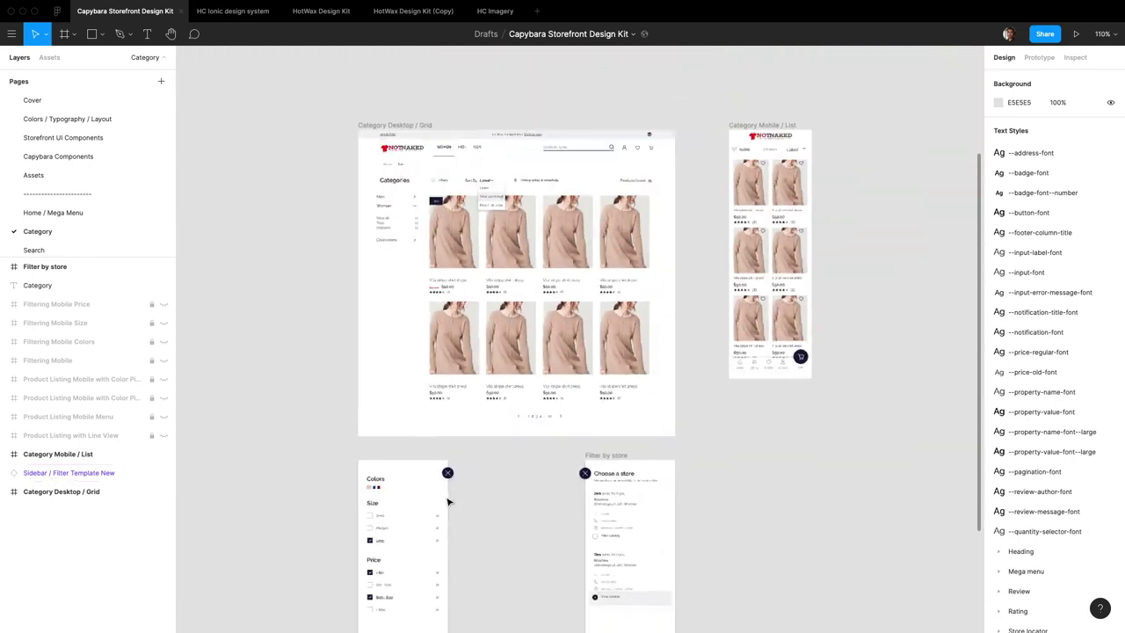
scroll(463, 489, "down", 5)
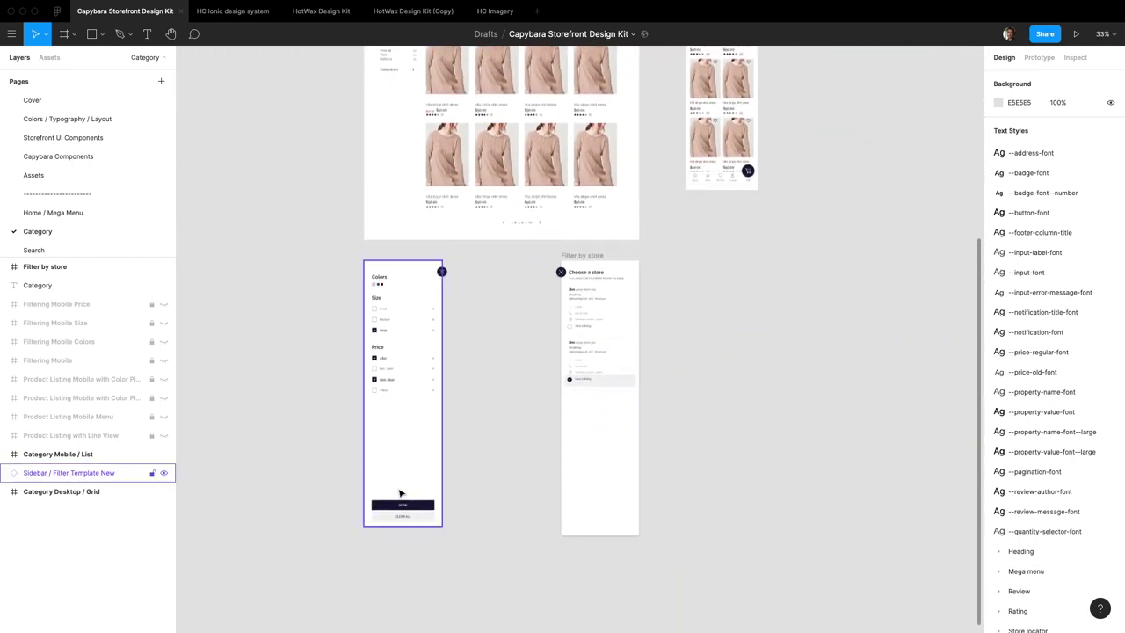
scroll(400, 492, "up", 5)
scroll(399, 492, "down", 6)
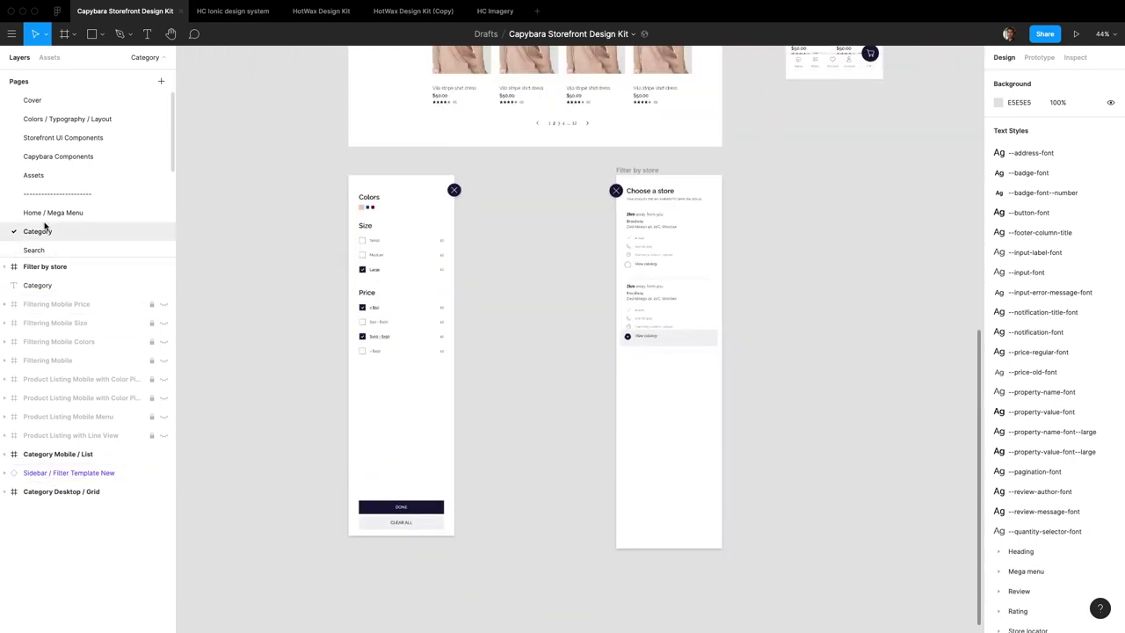
scroll(46, 233, "down", 3)
scroll(47, 233, "down", 3)
- View the My Account and Wishlist pages
left_click(44, 154)
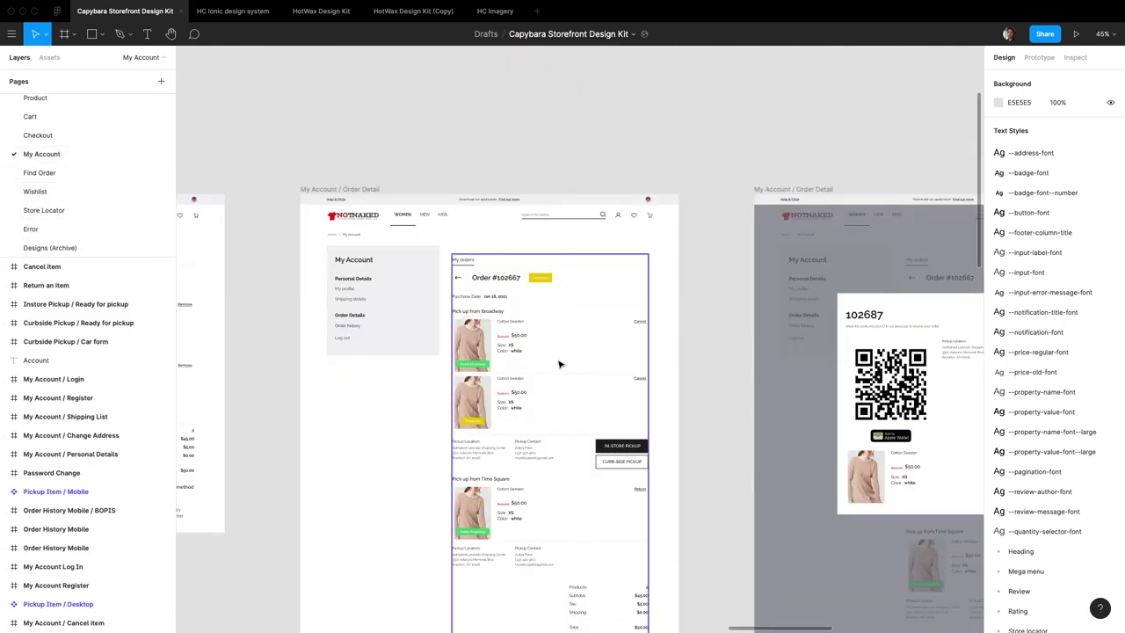
scroll(397, 361, "left", 1)
left_click(70, 191)
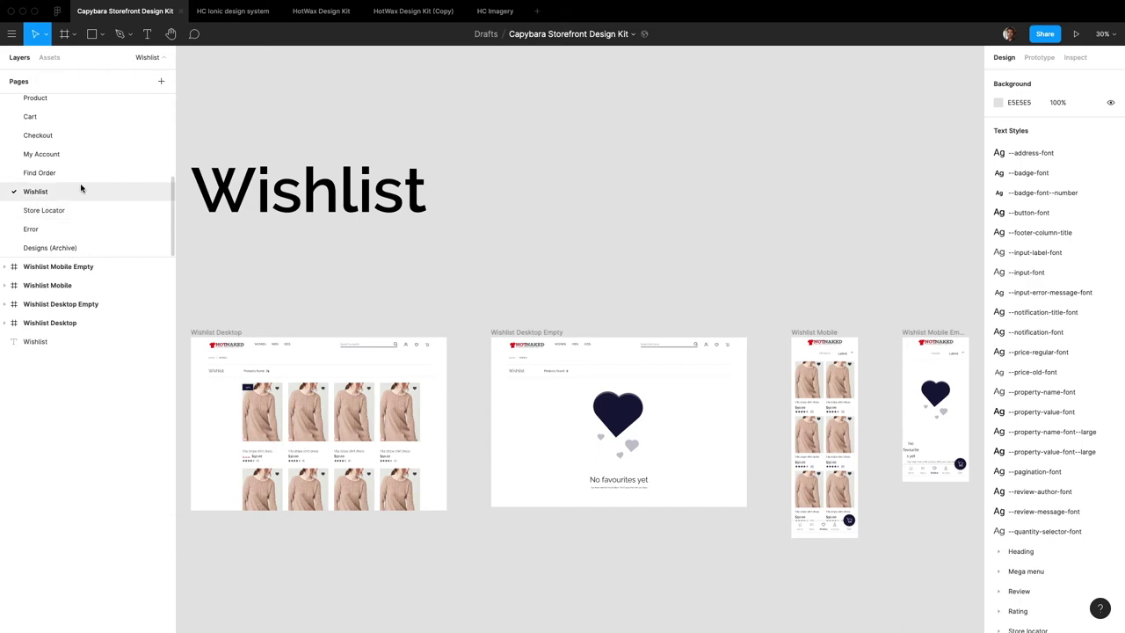
scroll(81, 187, "up", 5)
- Check the empty cart and wishlist heart artwork colours on Assets, then return to Colors / Typography / Layout
left_click(62, 176)
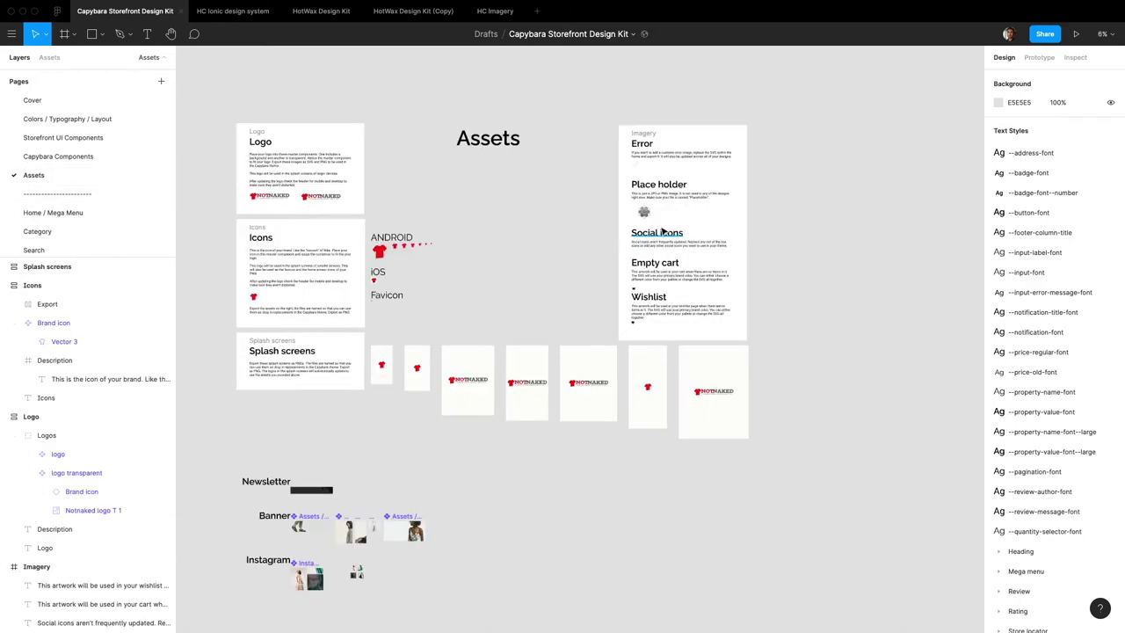
scroll(651, 299, "up", 5)
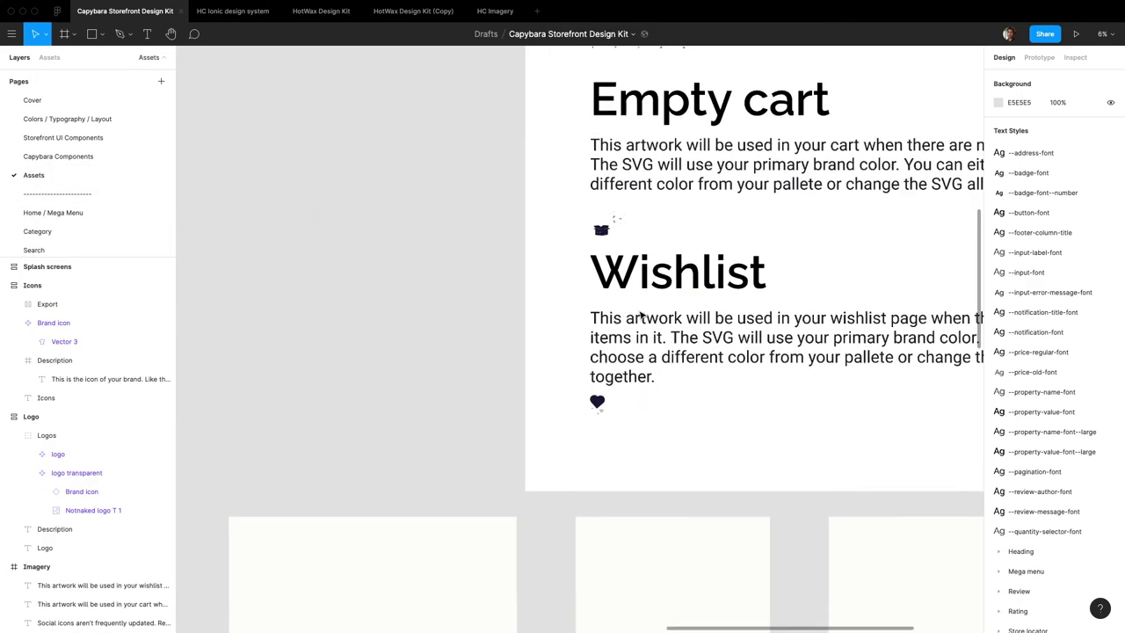
scroll(634, 300, "right", 5)
scroll(466, 216, "down", 3)
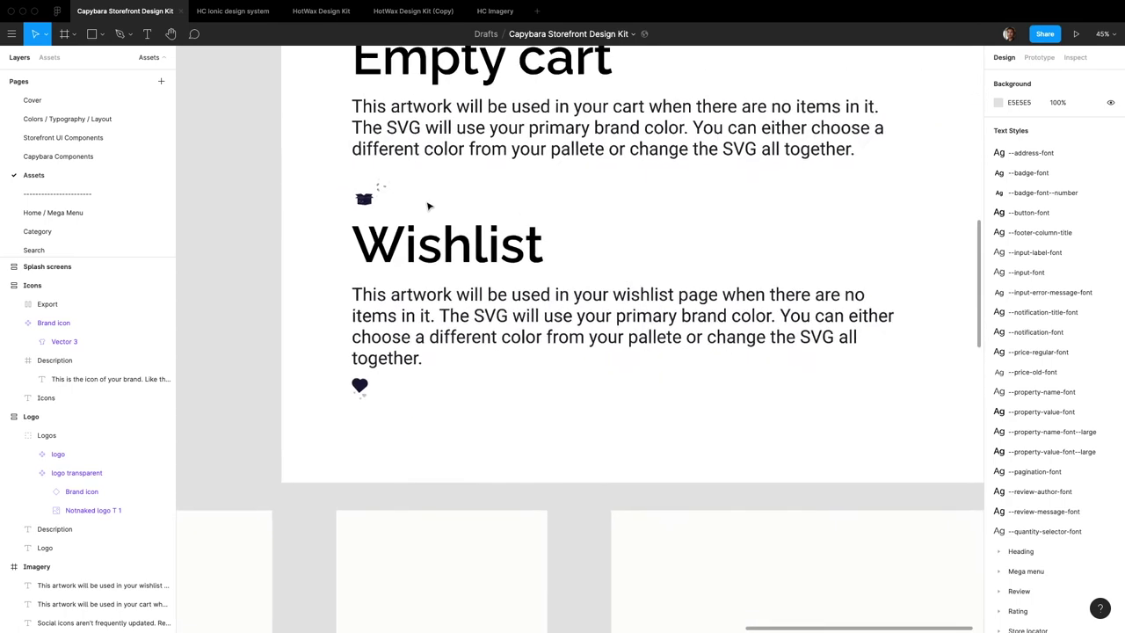
scroll(374, 213, "right", 2)
left_click(298, 216)
left_click(293, 392)
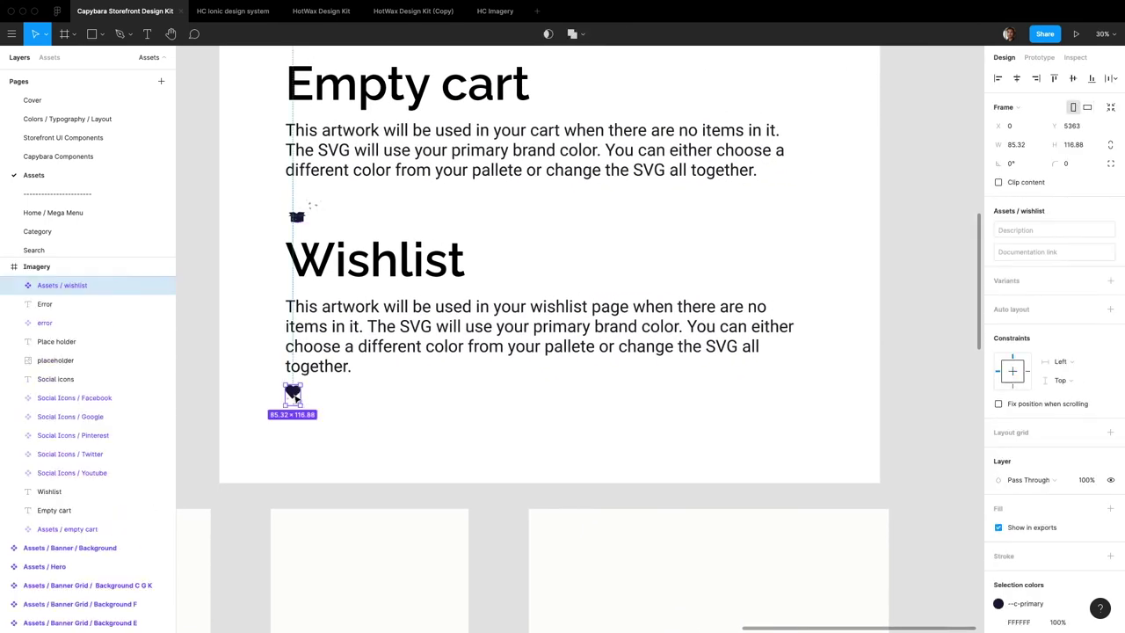
scroll(1075, 520, "down", 4)
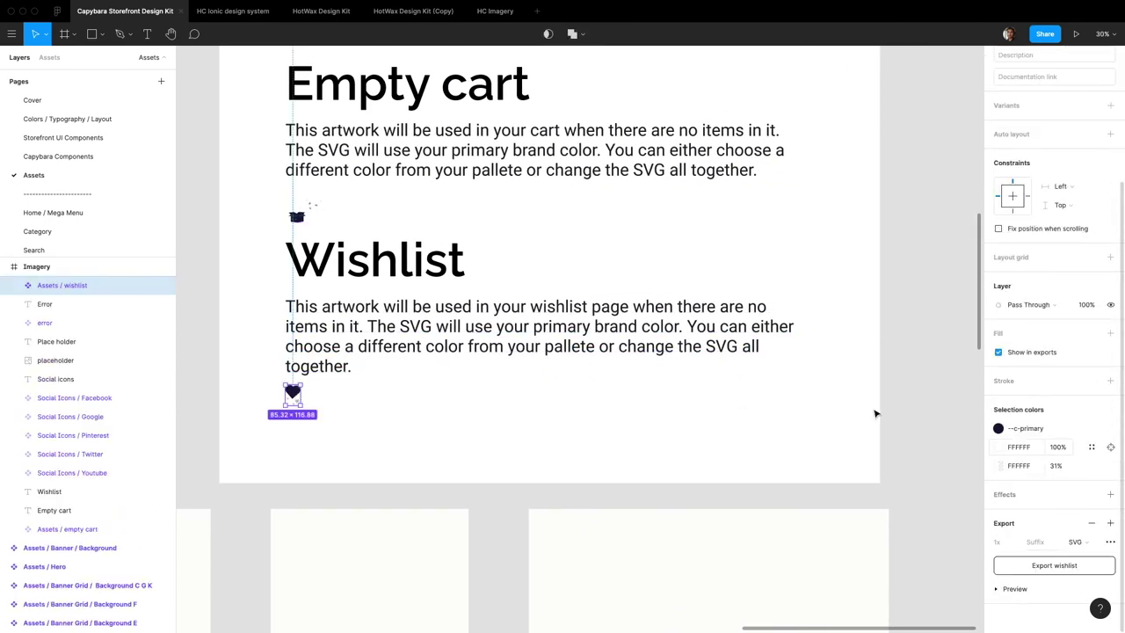
left_click(284, 230)
left_click(317, 212)
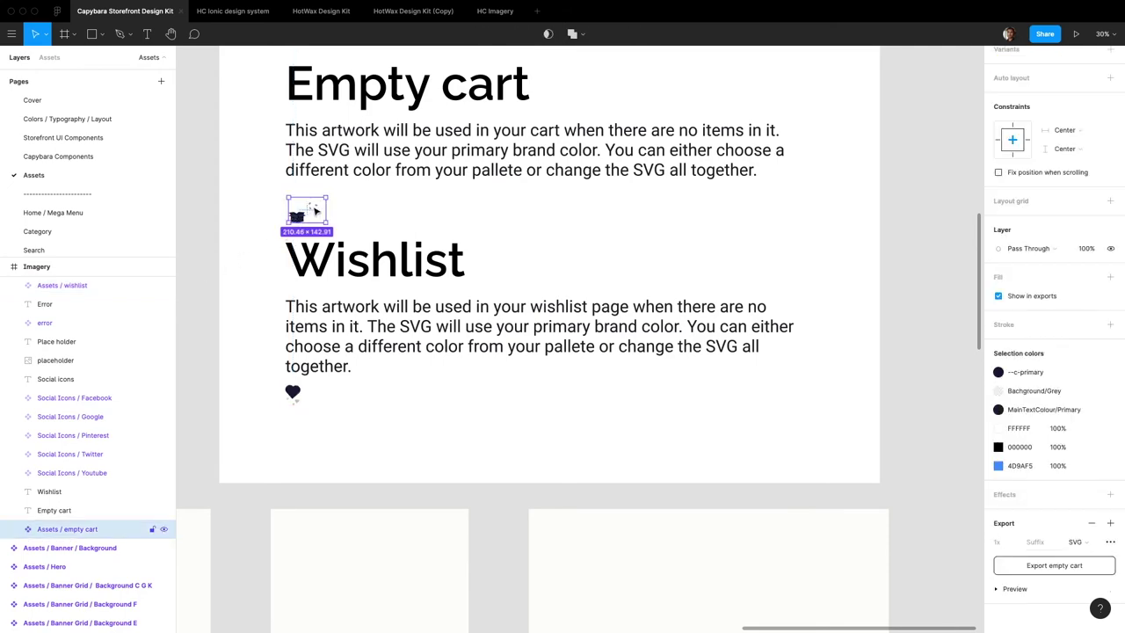
left_click(352, 207)
scroll(351, 215, "up", 1)
scroll(242, 218, "down", 6)
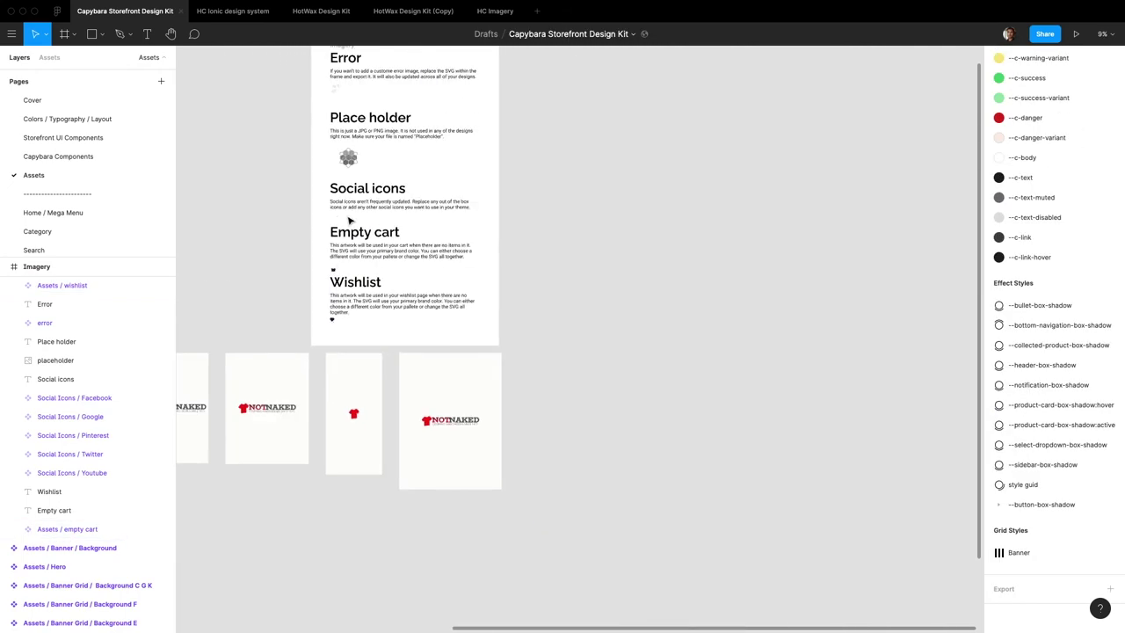
key("Page_Up")
key("Page_Up")
key("Page_Up")
scroll(498, 378, "down", 3)
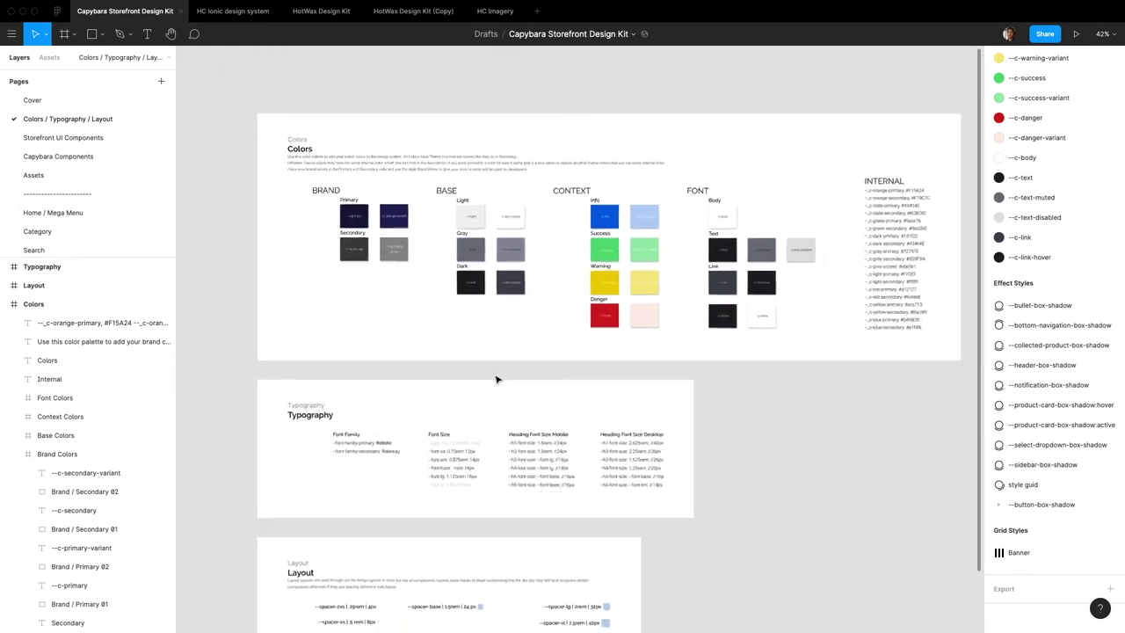
scroll(497, 378, "down", 3)
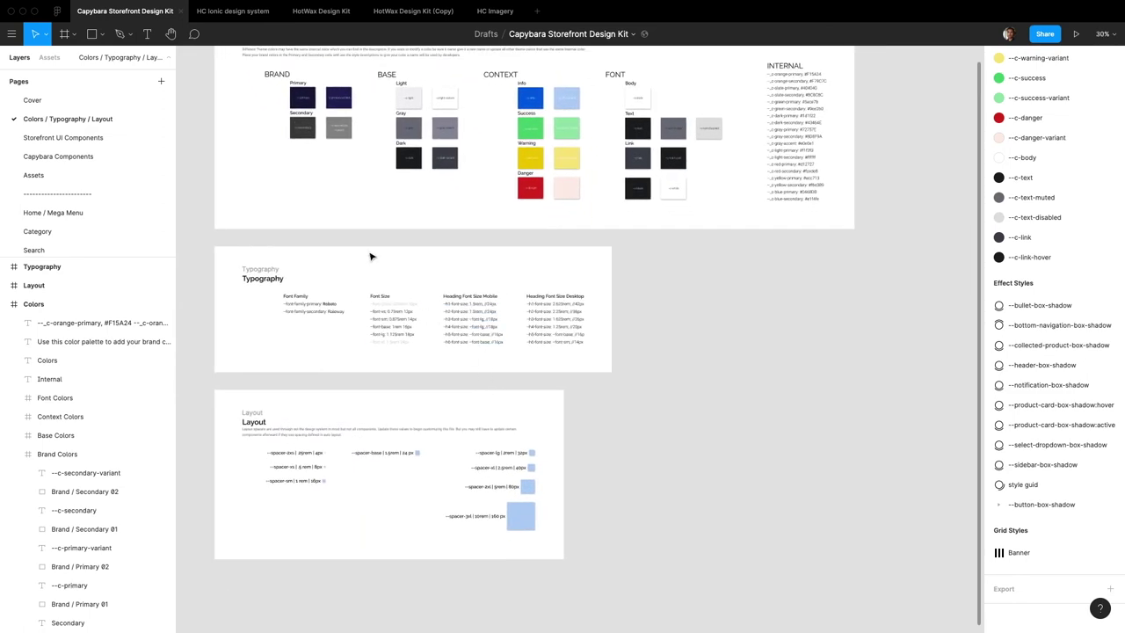
scroll(487, 326, "up", 5)
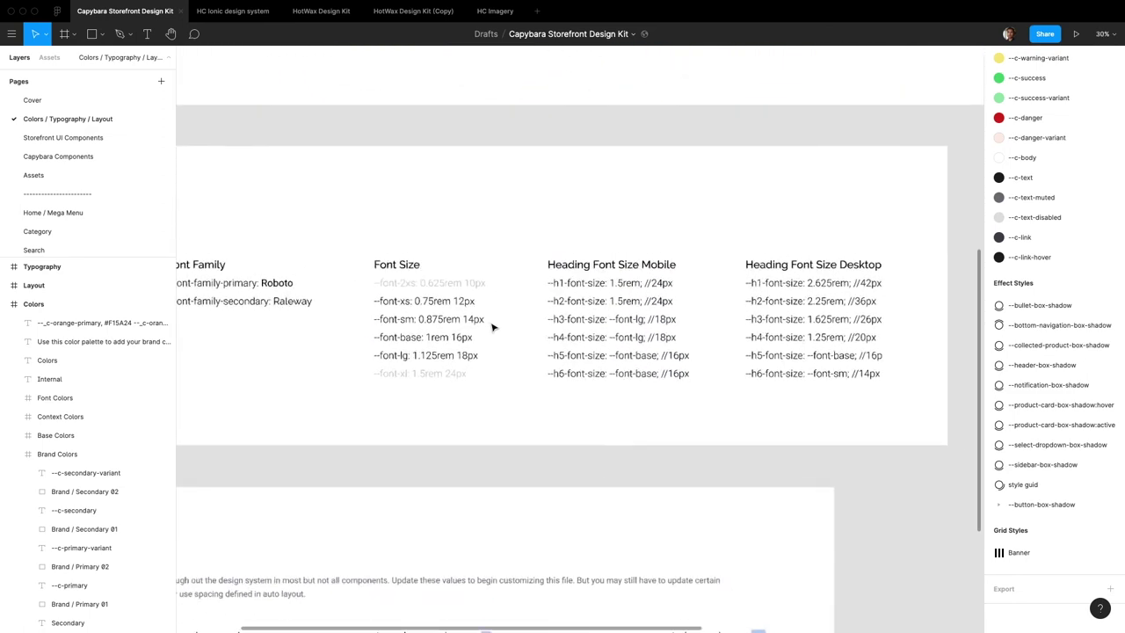
scroll(488, 326, "down", 4)
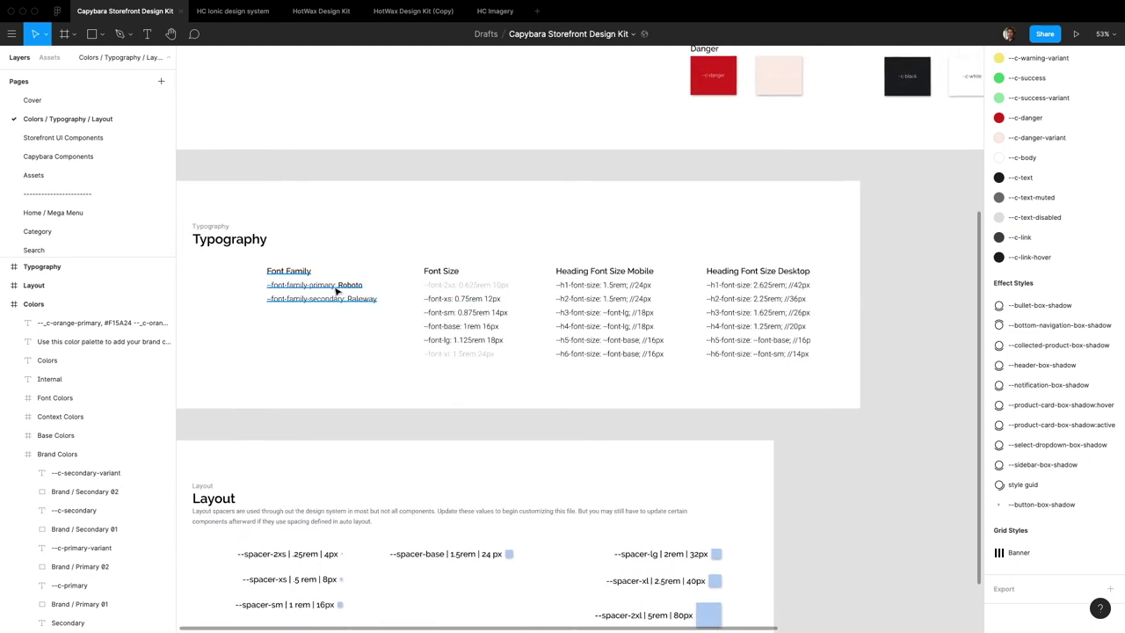
left_click(335, 287)
left_click(339, 318)
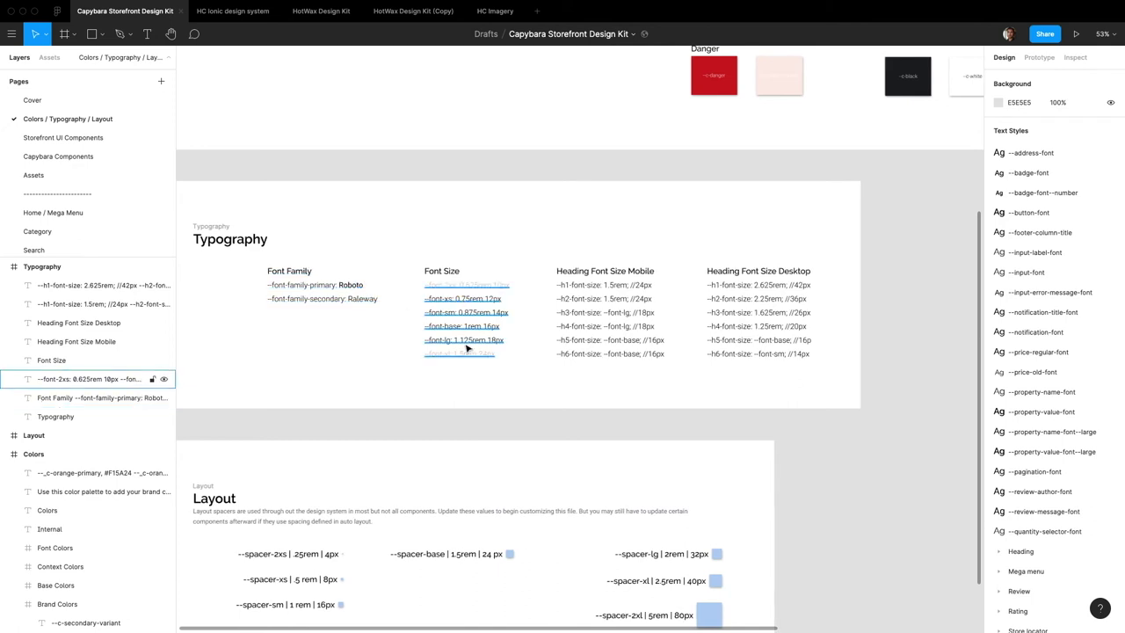
scroll(474, 346, "down", 5)
scroll(474, 345, "left", 3)
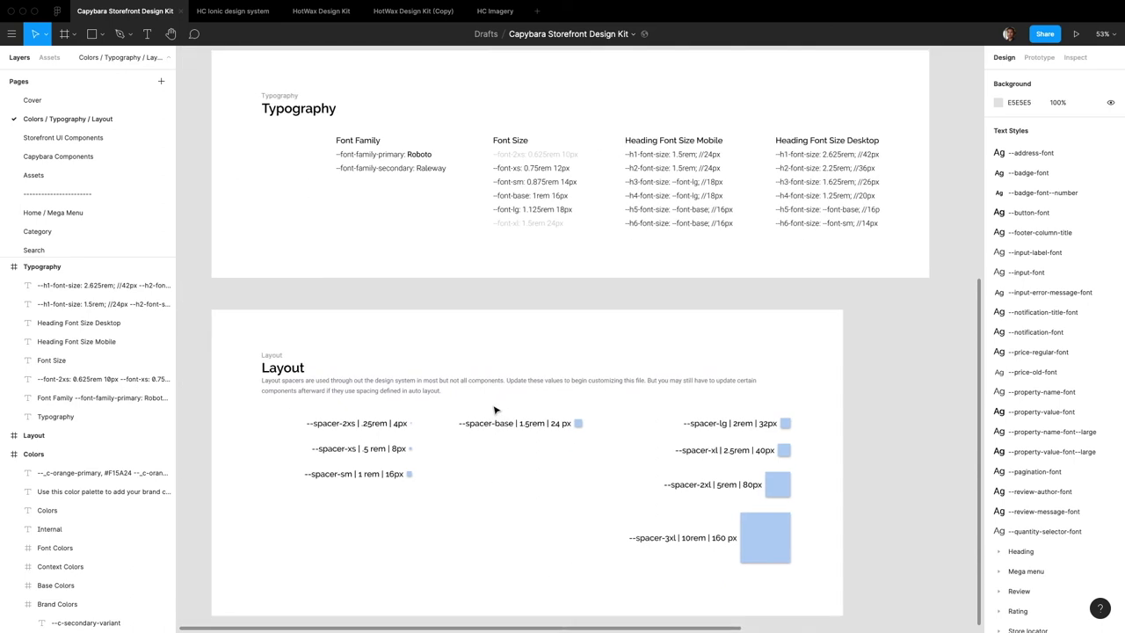
scroll(530, 161, "up", 5)
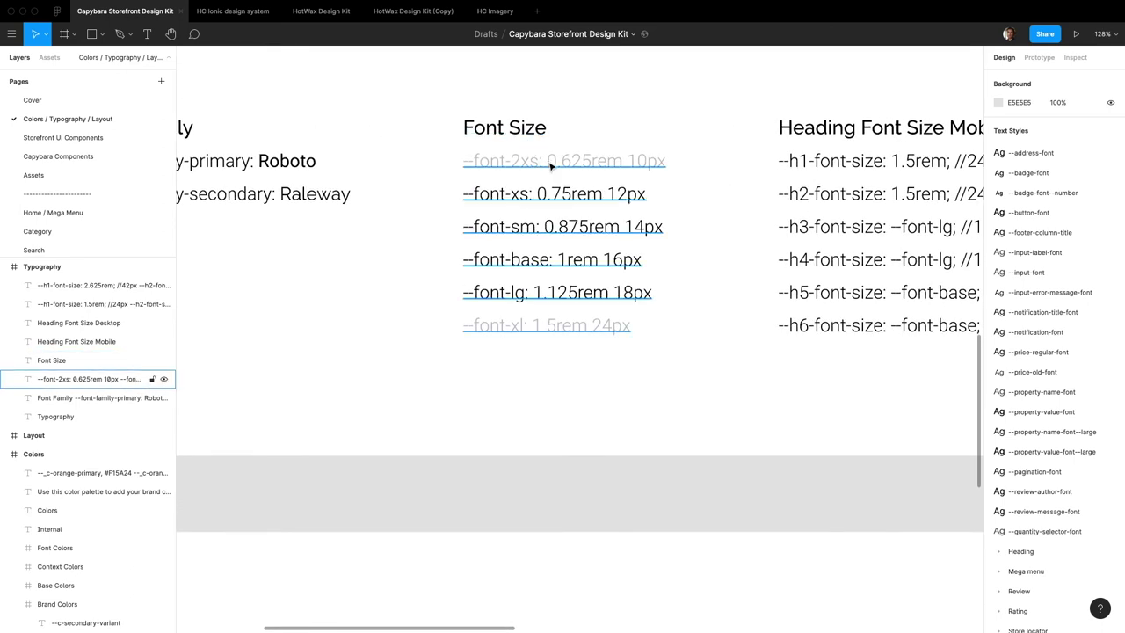
left_click(534, 166)
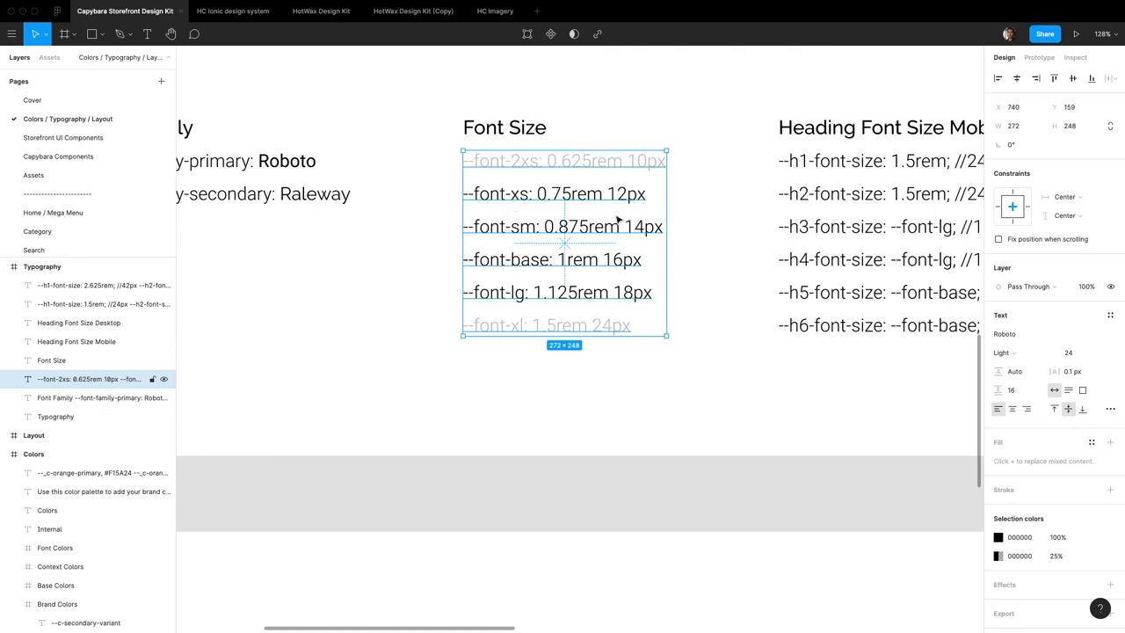
scroll(618, 220, "down", 10)
scroll(607, 220, "down", 2)
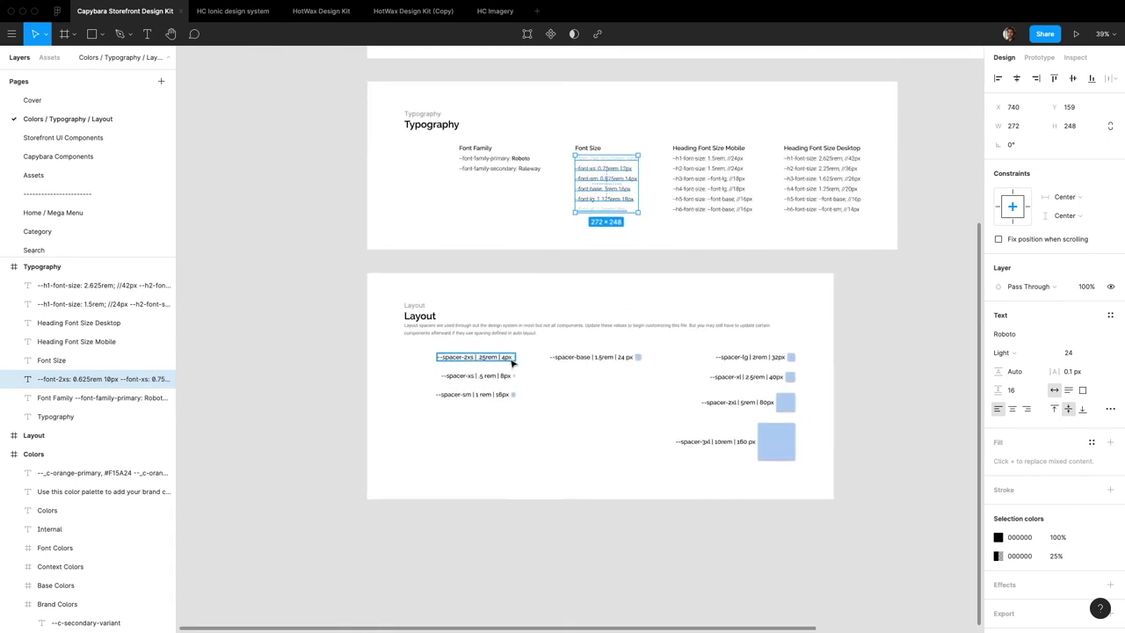
scroll(495, 373, "up", 6)
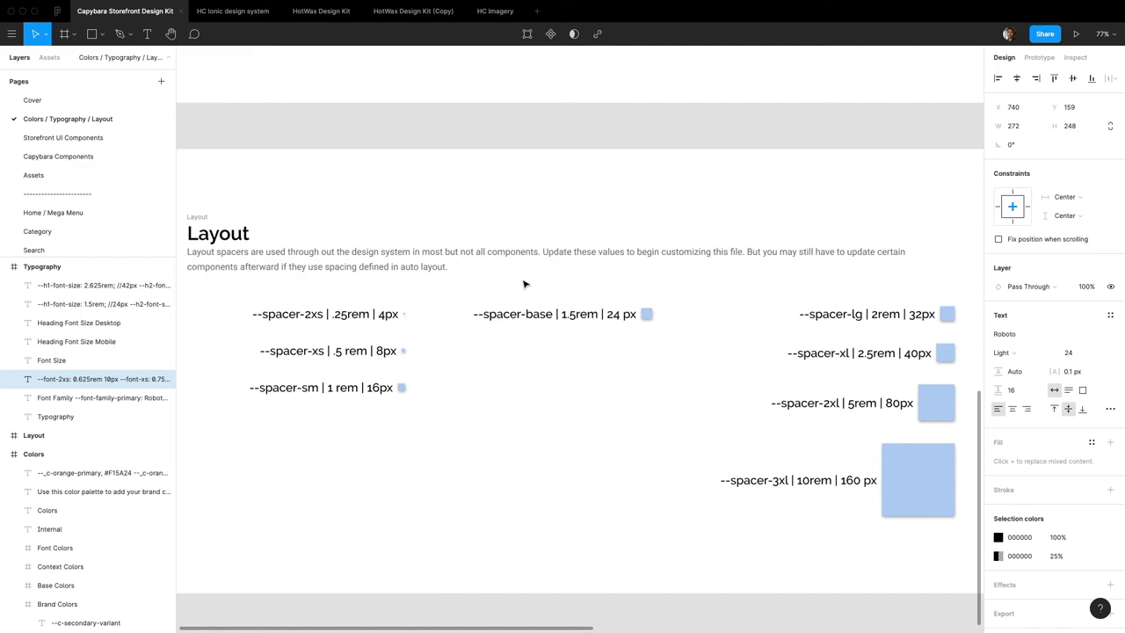
scroll(525, 283, "down", 5)
- Undo the navy changes until the primary and variant swatches are orange and salmon again
left_click(753, 224)
scroll(753, 223, "up", 2)
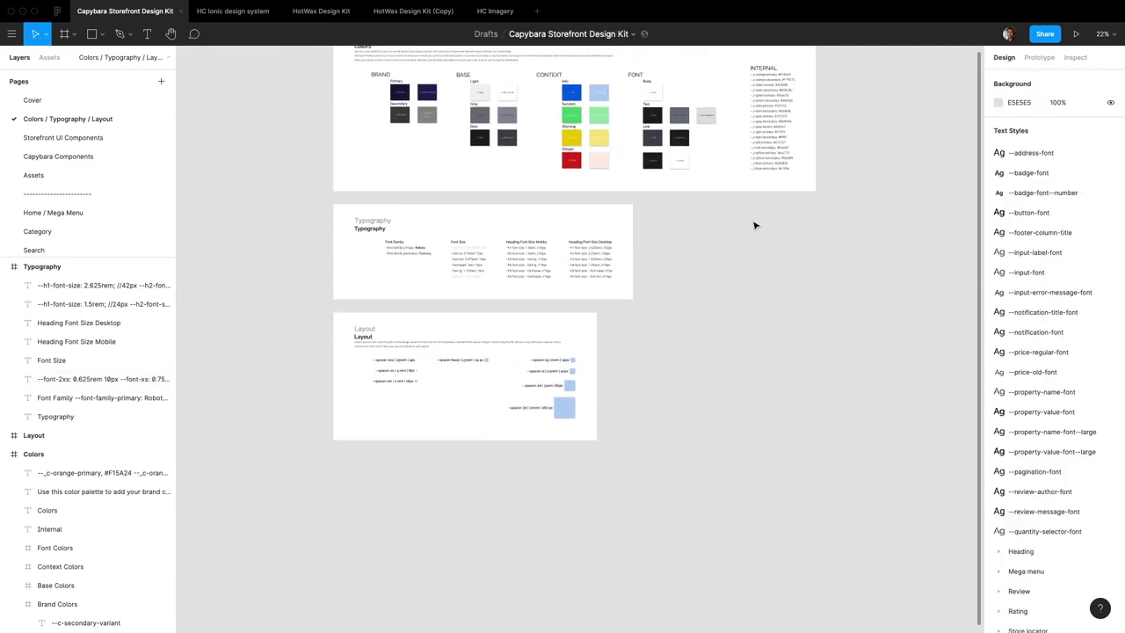
scroll(750, 229, "up", 3)
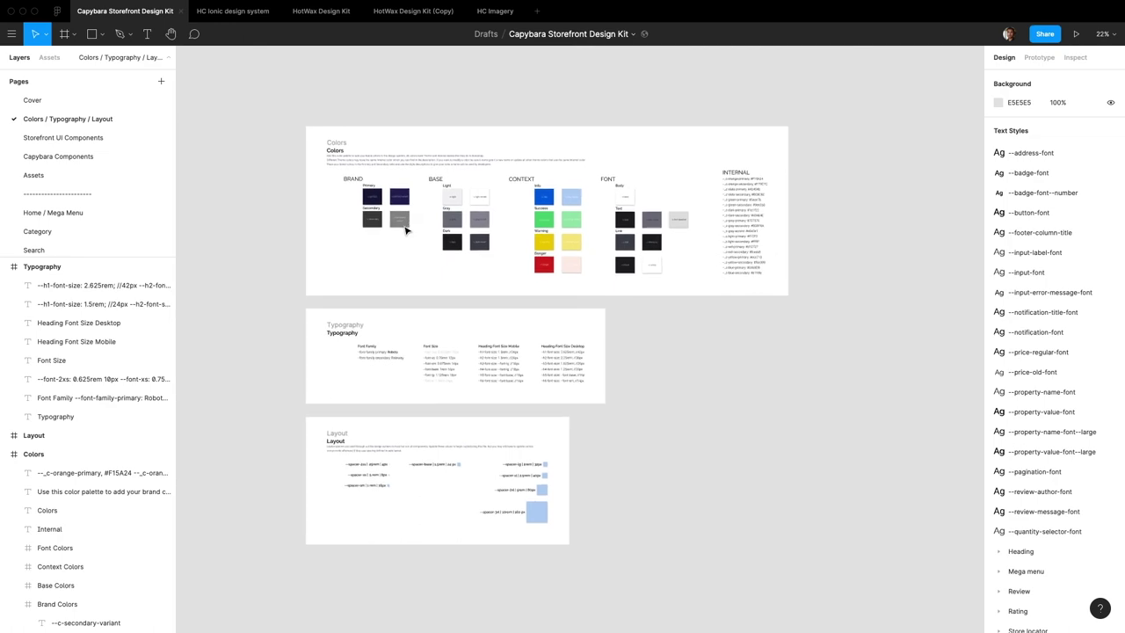
left_click(439, 365)
key("Page_Down")
key("Page_Down")
key("Page_Down")
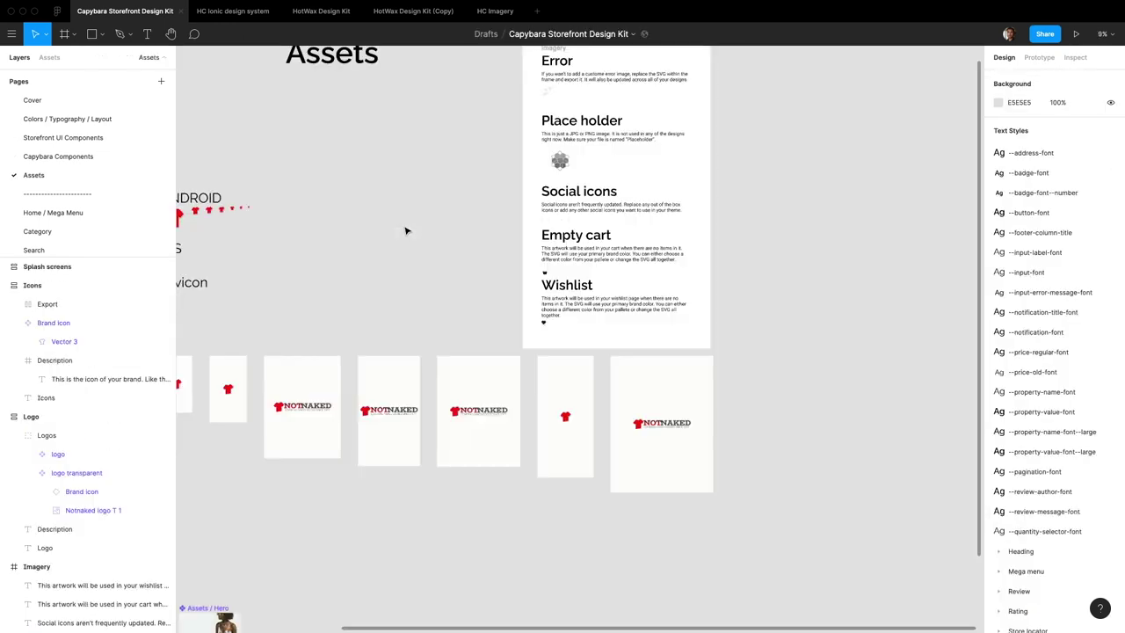
key("Page_Down")
key("Page_Down")
key("Page_Down")
key("Page_Up")
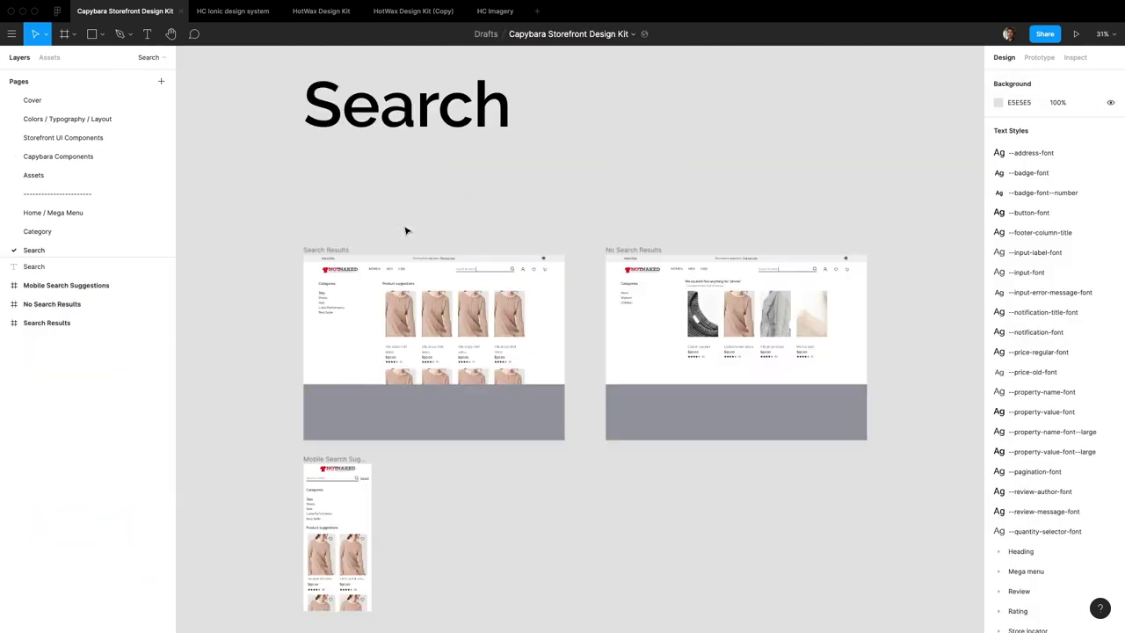
key("Page_Up")
key("Page_Up")
key("Page_Up")
key("Page_Up")
key("Page_Up")
key("Tab")
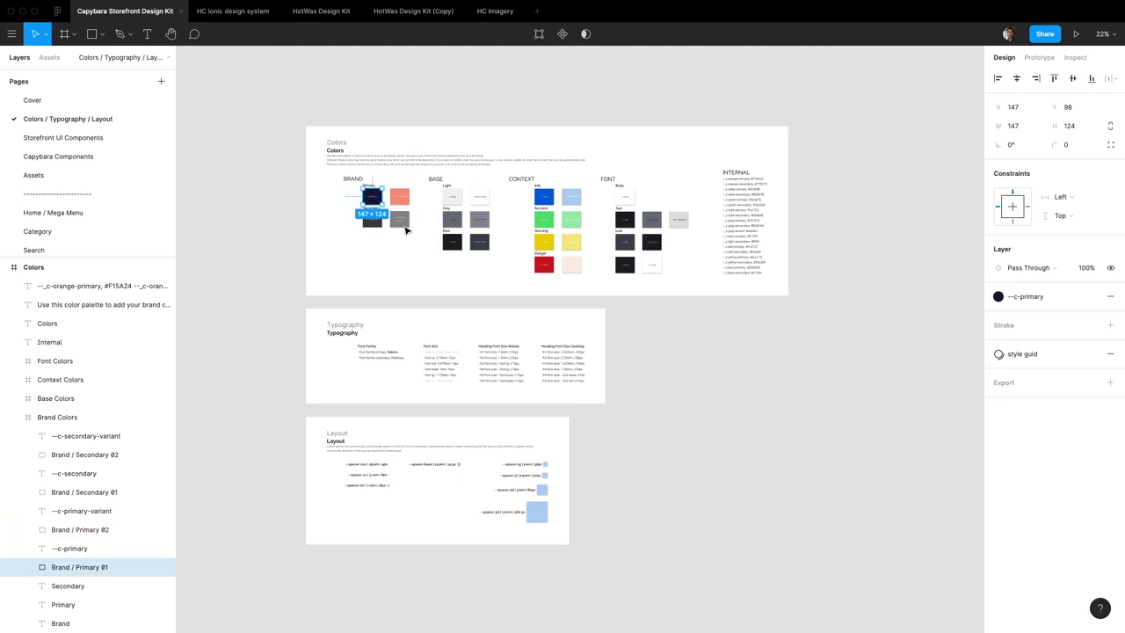
key("shift+Return")
key("Escape")
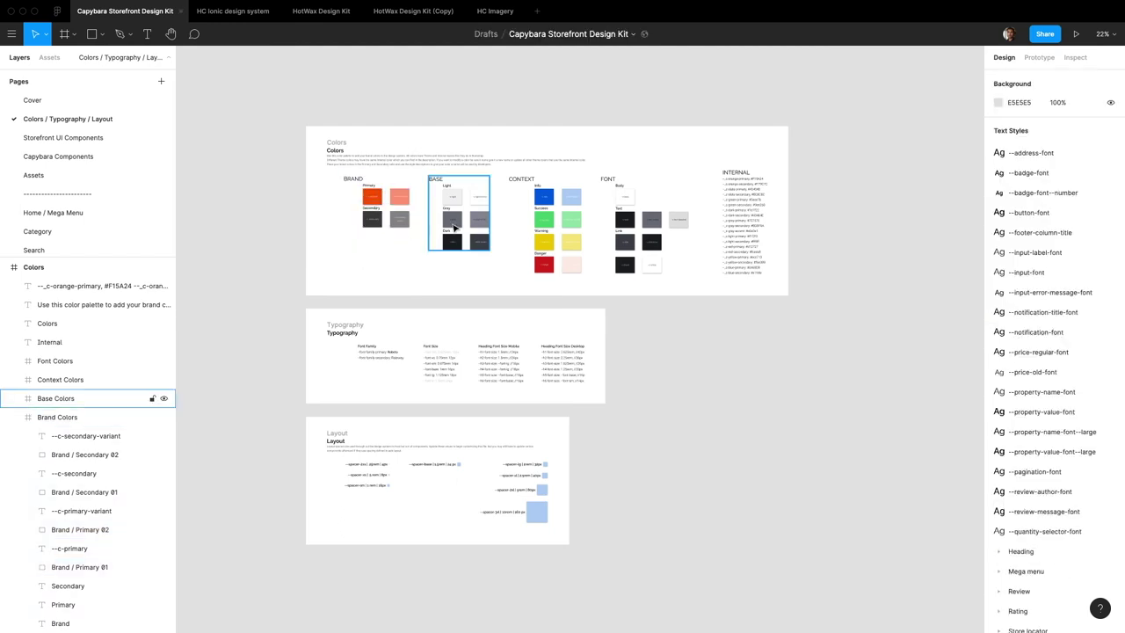